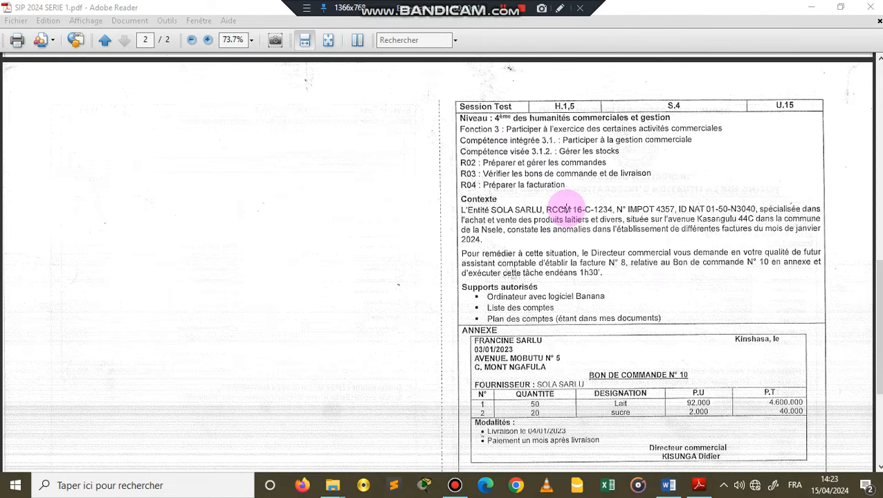
# Step: Read the invoicing exercise and Bon de commande N° 10 on page 2 of the PDF
pyautogui.scroll(-2, 566, 209)
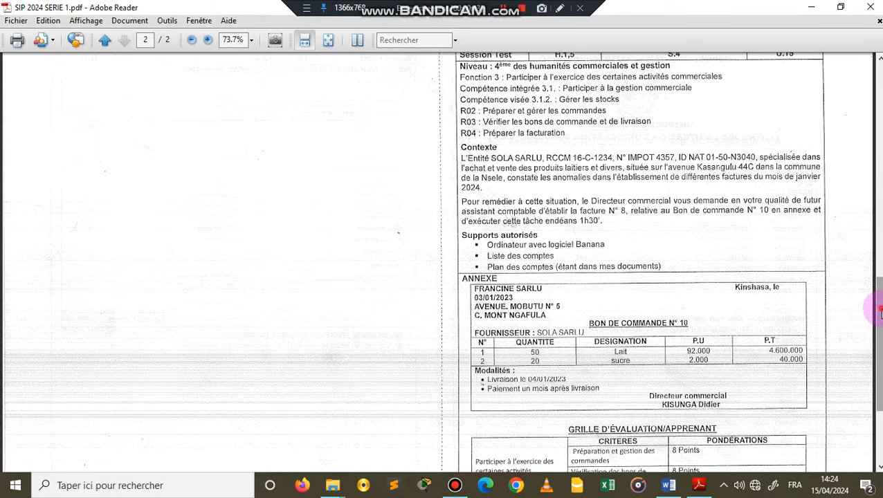
pyautogui.moveTo(880, 315)
pyautogui.mouseDown()
pyautogui.moveTo(881, 272)
pyautogui.moveTo(881, 315)
pyautogui.mouseUp()
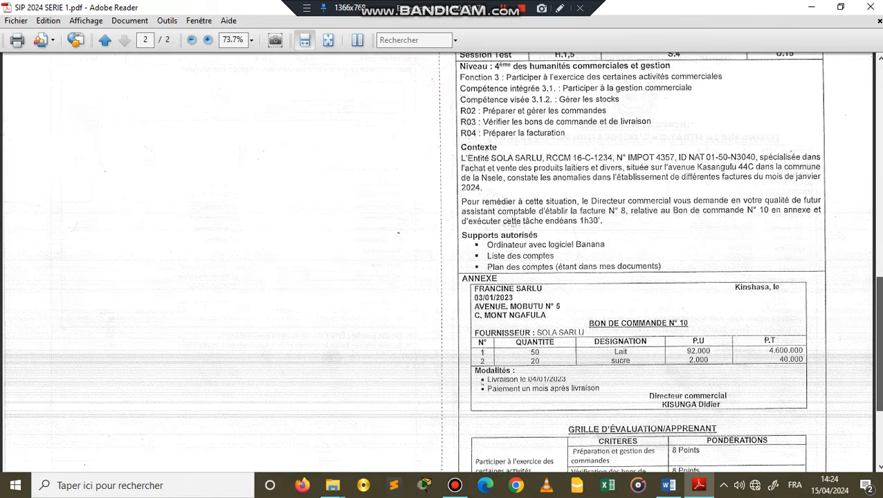
pyautogui.moveTo(880, 315); pyautogui.dragTo(880, 312)
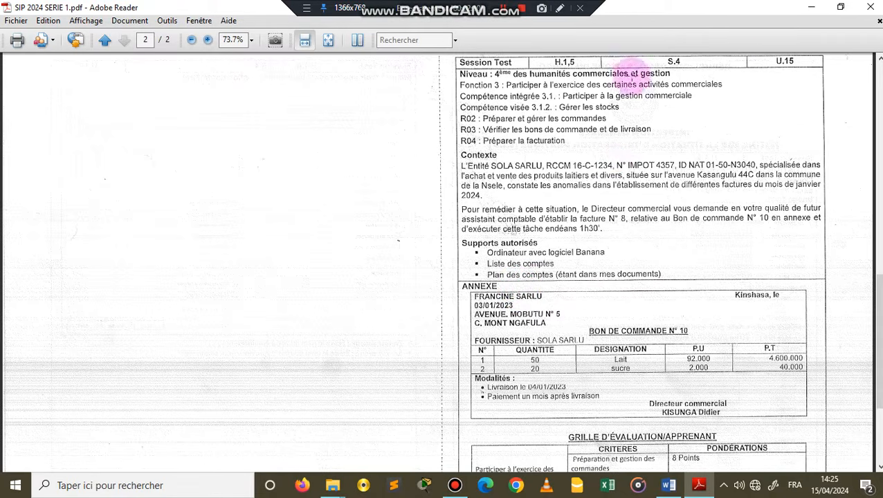
pyautogui.click(813, 10)
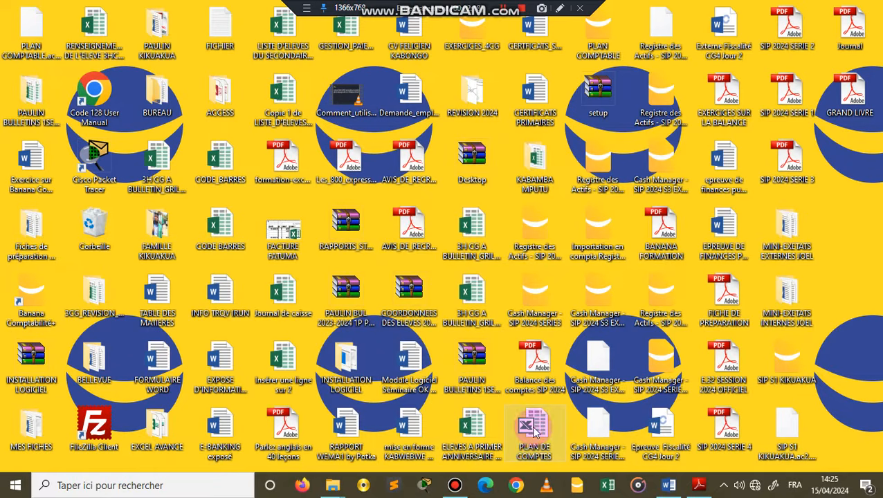
# Step: Start Banana Comptabilité+ and dismiss the offer to open an automatic recovery file
pyautogui.moveTo(535, 430); pyautogui.dragTo(546, 411)
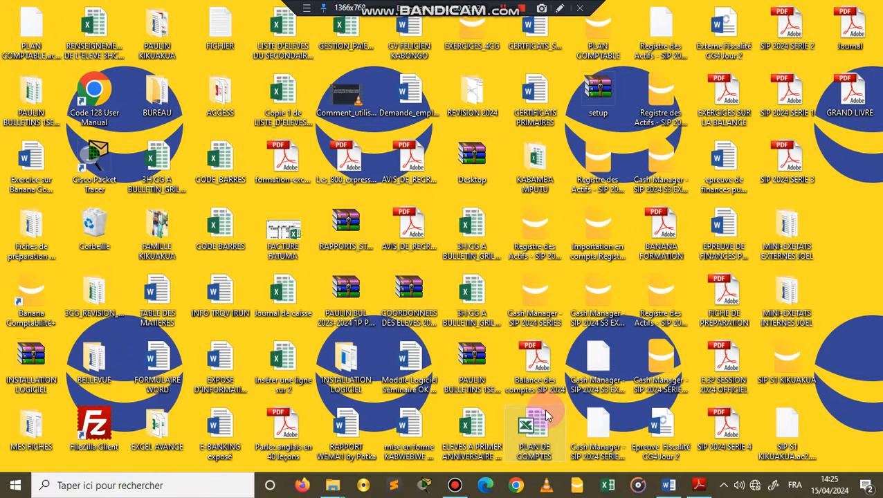
pyautogui.moveTo(546, 411); pyautogui.dragTo(36, 387)
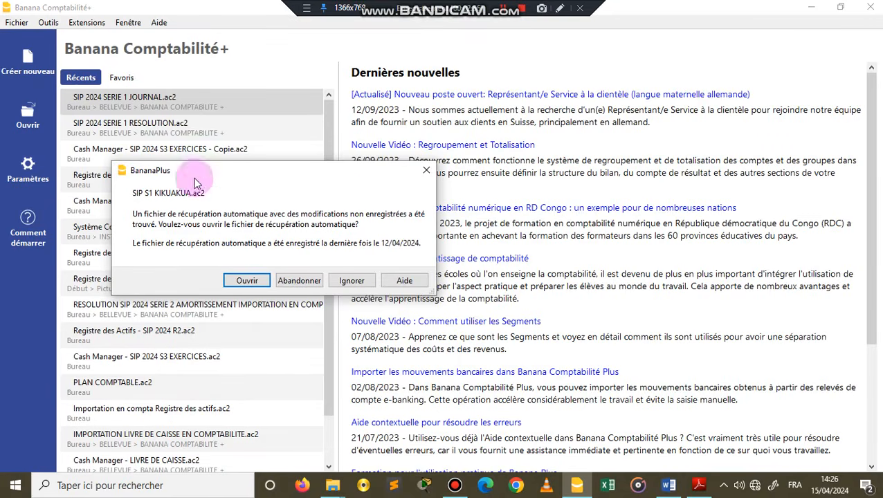
pyautogui.click(426, 173)
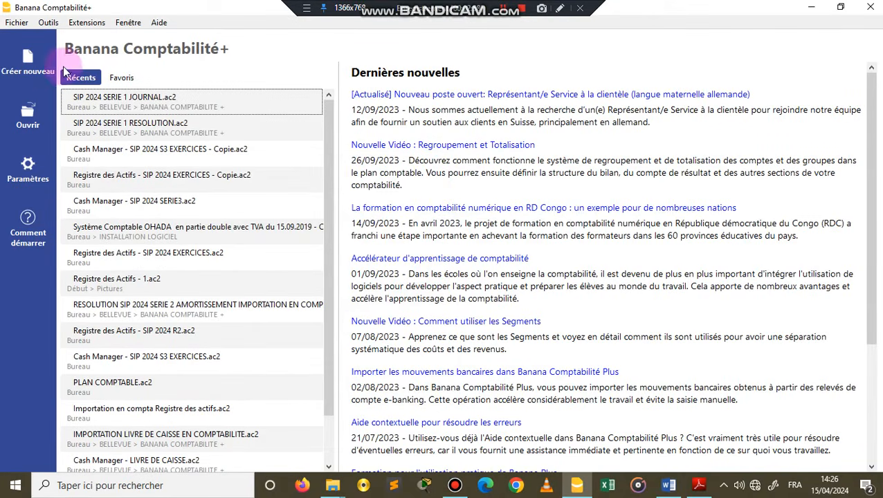
# Step: Open the Système Comptable OHADA en partie double file from the INSTALLATION LOGICIEL BANANA folder in Documents
pyautogui.click(22, 121)
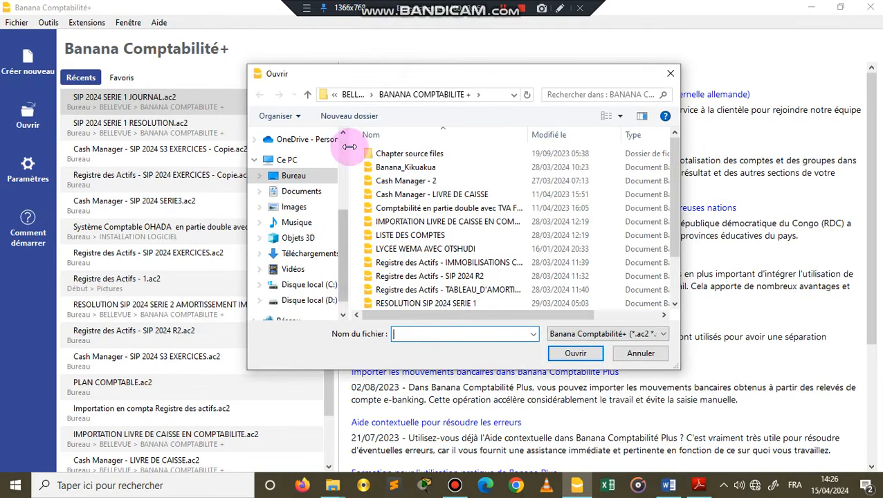
pyautogui.scroll(-2, 434, 289)
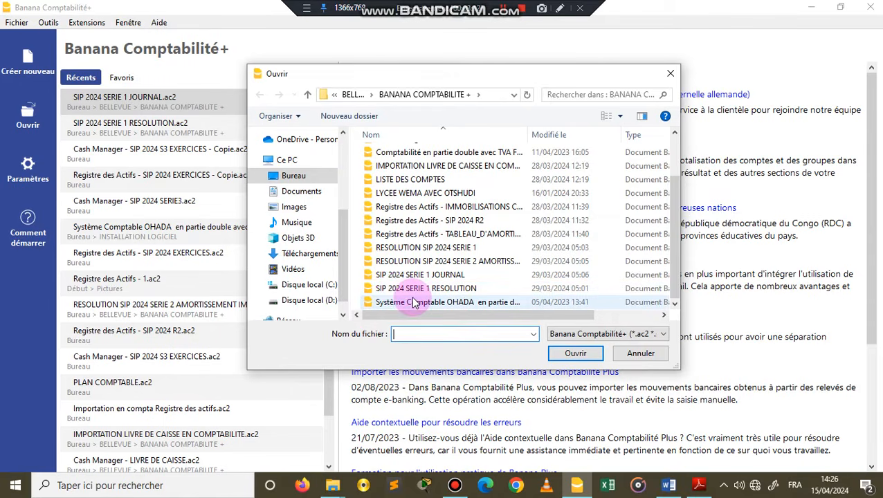
pyautogui.scroll(2, 435, 289)
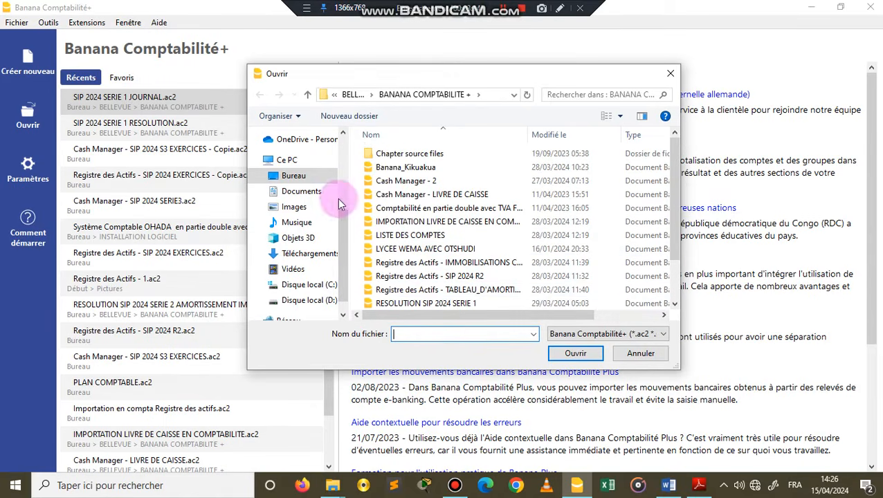
pyautogui.click(281, 195)
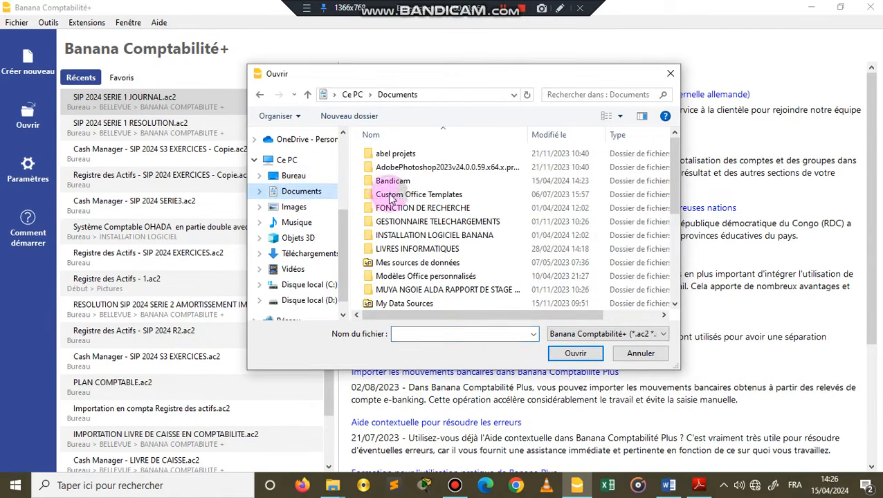
pyautogui.doubleClick(445, 236)
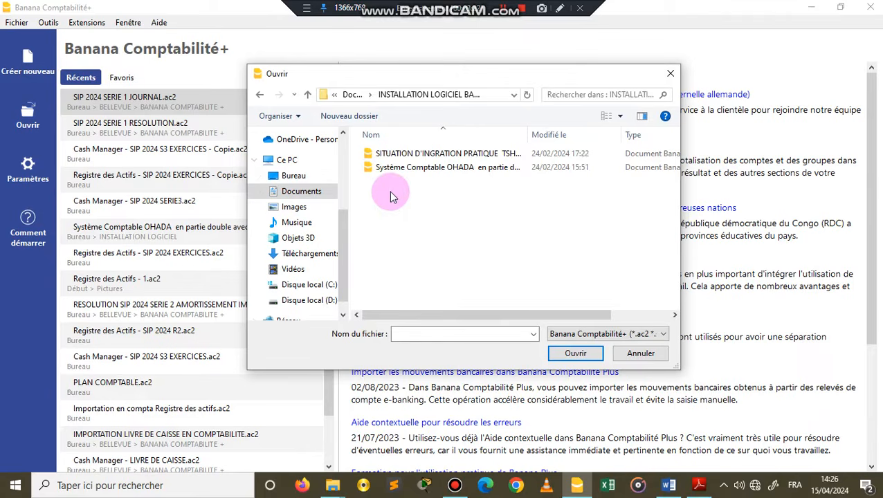
pyautogui.click(402, 173)
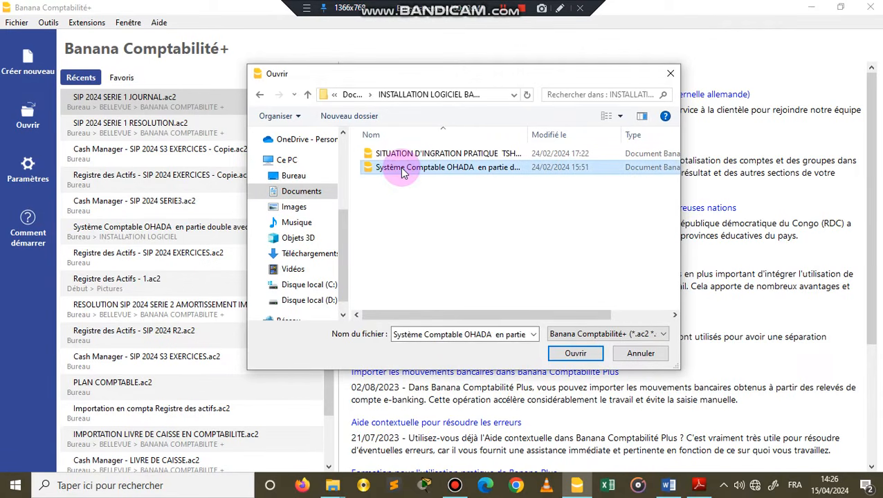
pyautogui.click(574, 354)
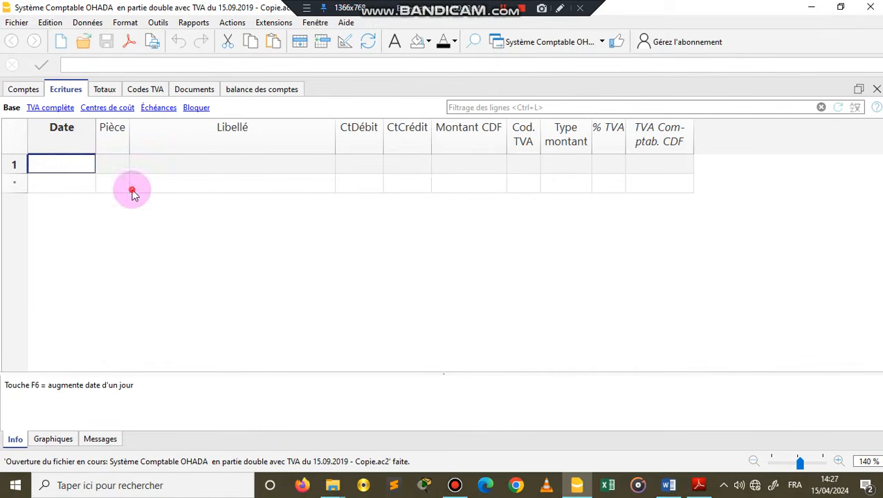
# Step: Clear the contents of the whole Ecritures table
pyautogui.hotkey('ctrl', 'a')
pyautogui.click(75, 165)
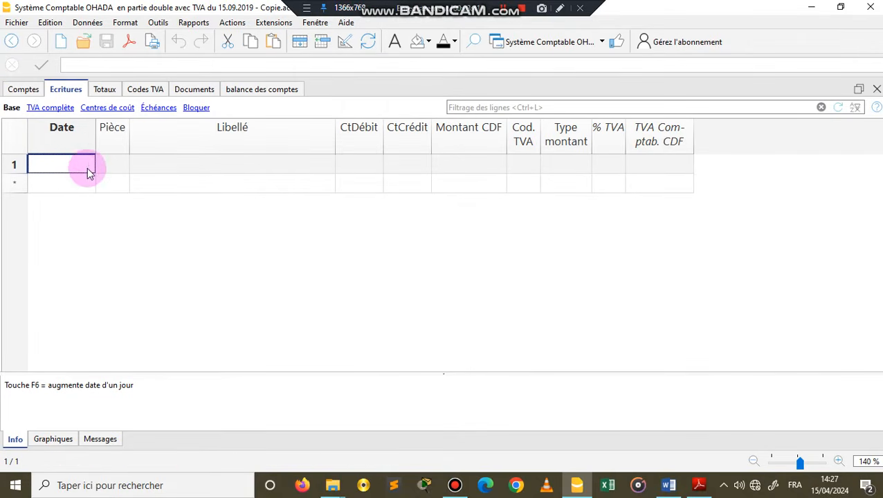
pyautogui.click(17, 142)
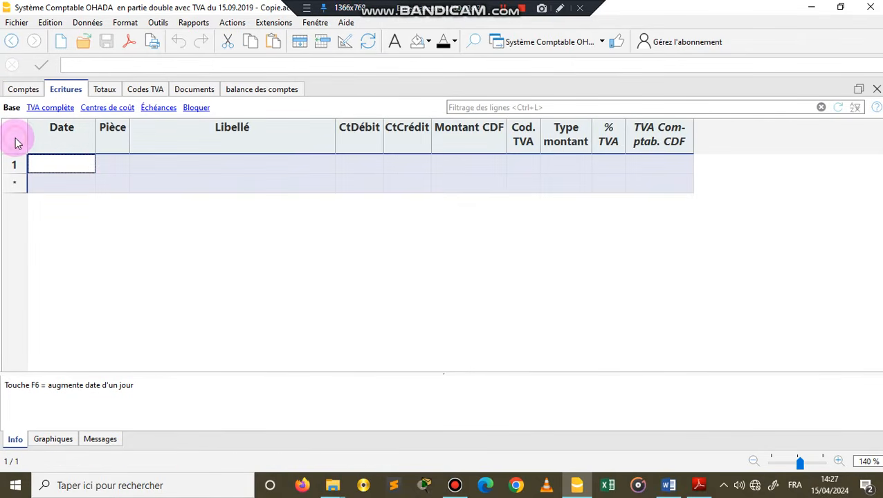
pyautogui.press('Delete')
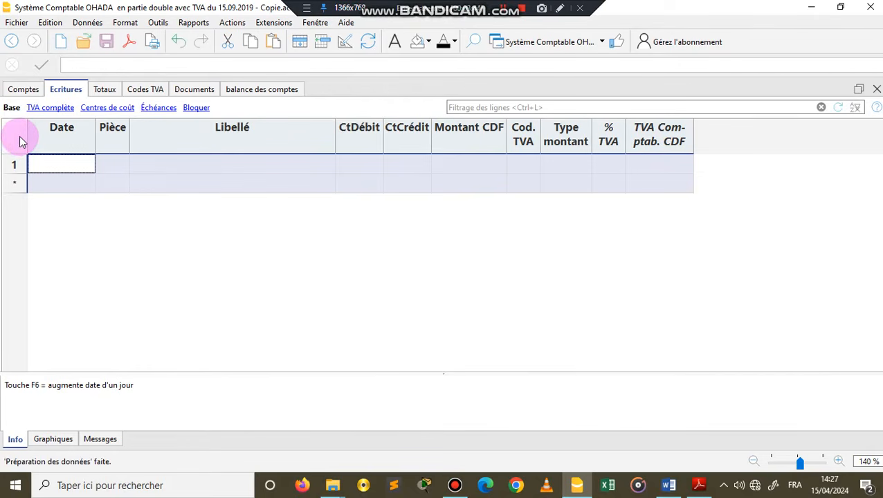
# Step: Clear all opening balances in the Ouverture CDF column of the Comptes table
pyautogui.click(23, 91)
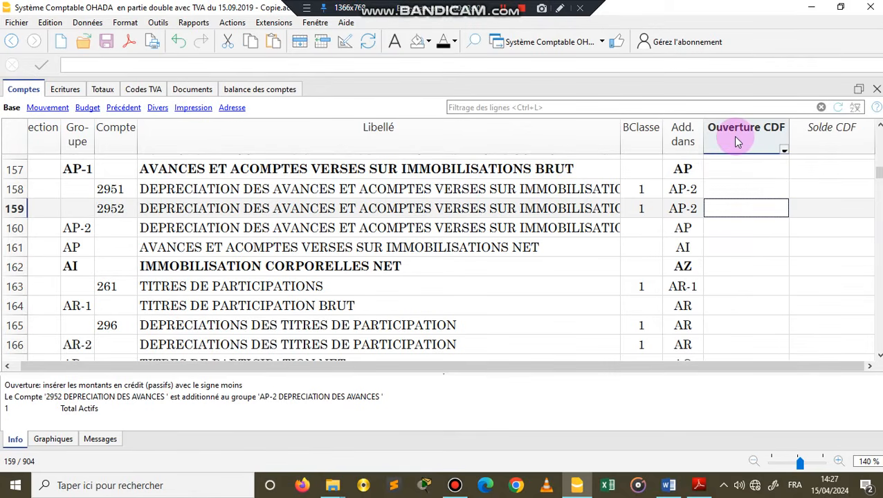
pyautogui.press('Up')
pyautogui.press('Up')
pyautogui.press('Up')
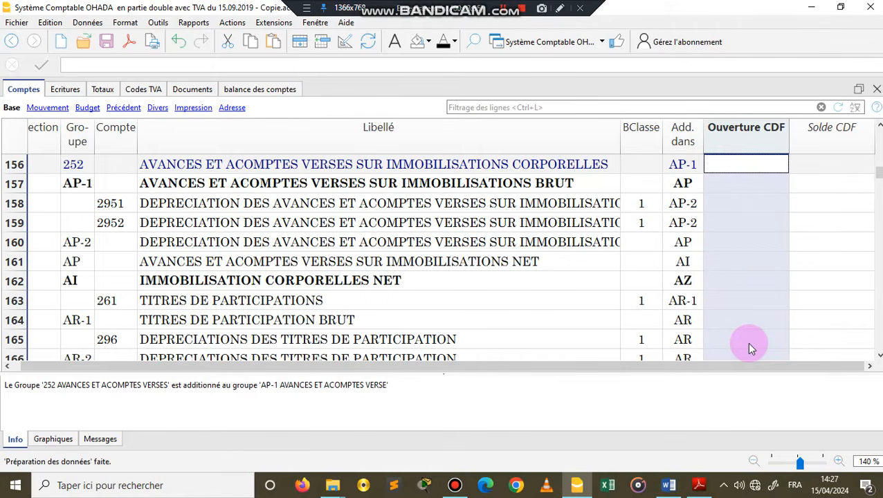
pyautogui.scroll(6, 738, 284)
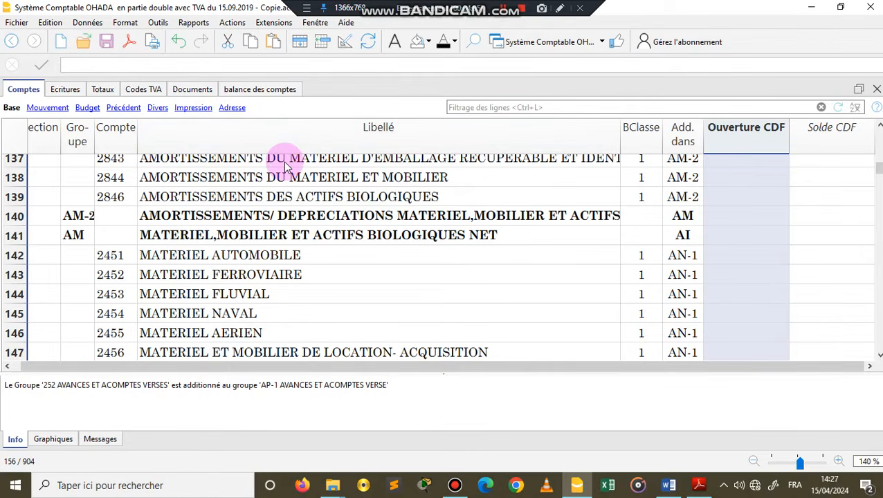
# Step: Enable the PieceFacture, Quantité and PrixUnitaire columns for the Ecritures table, leaving RéférenceUnité disabled
pyautogui.click(77, 89)
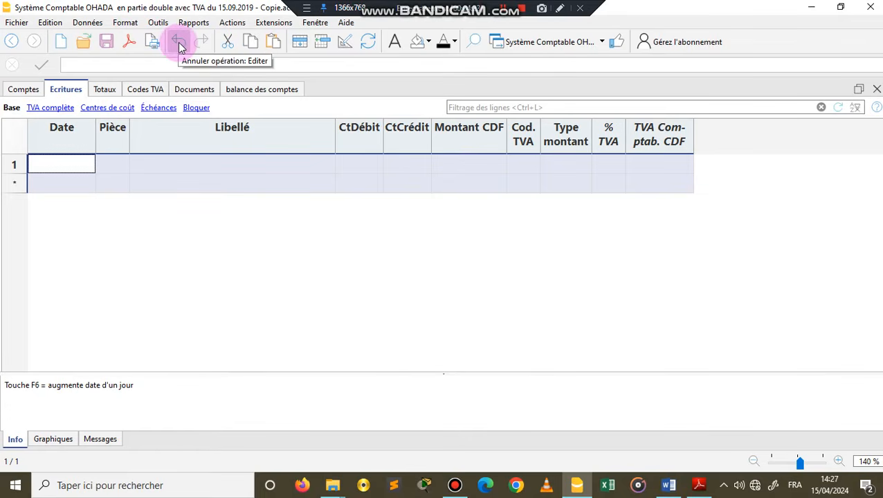
pyautogui.click(345, 43)
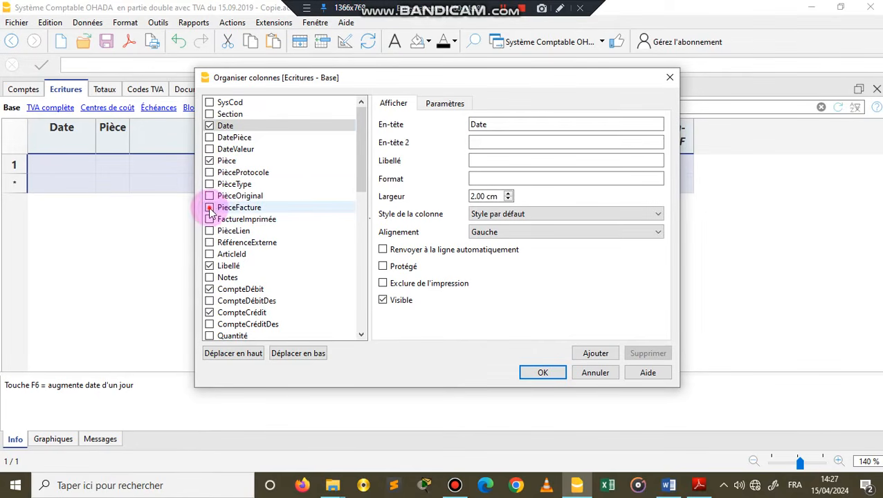
pyautogui.click(210, 207)
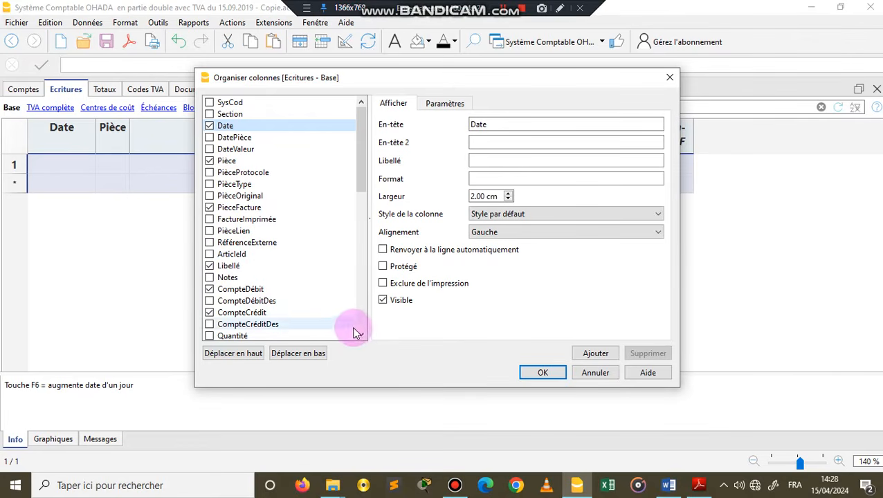
pyautogui.scroll(-1, 359, 331)
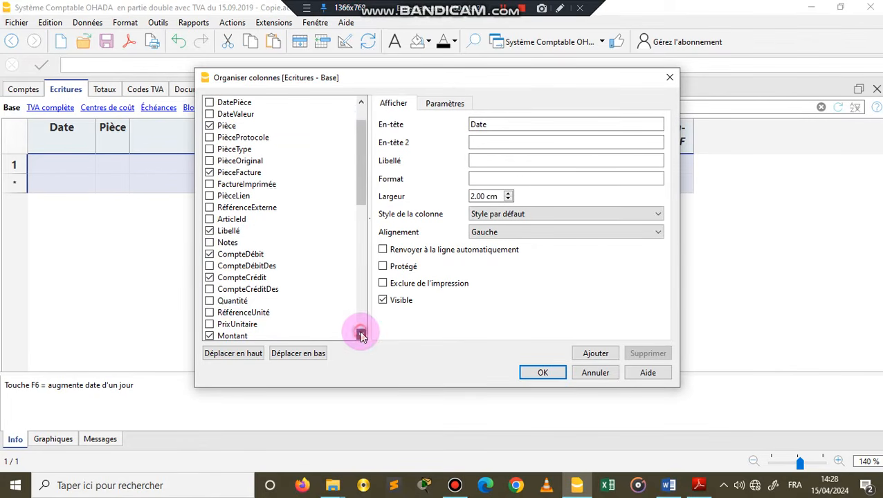
pyautogui.click(209, 301)
pyautogui.click(209, 313)
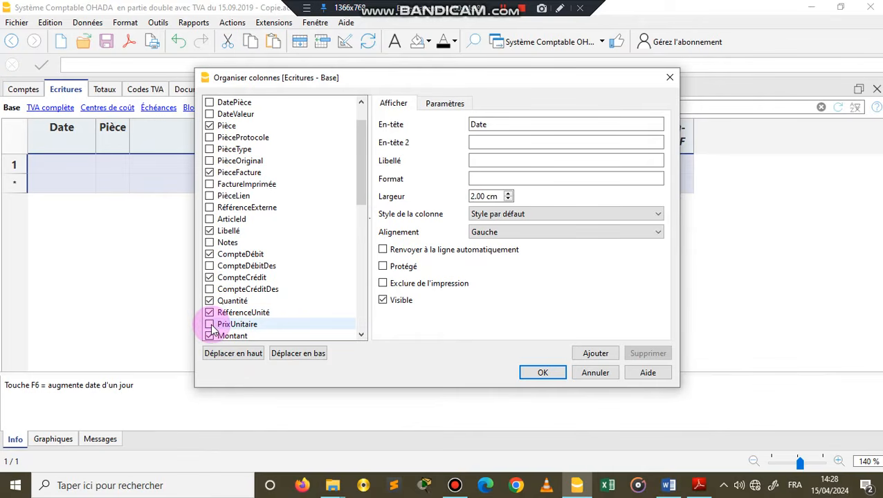
pyautogui.click(210, 325)
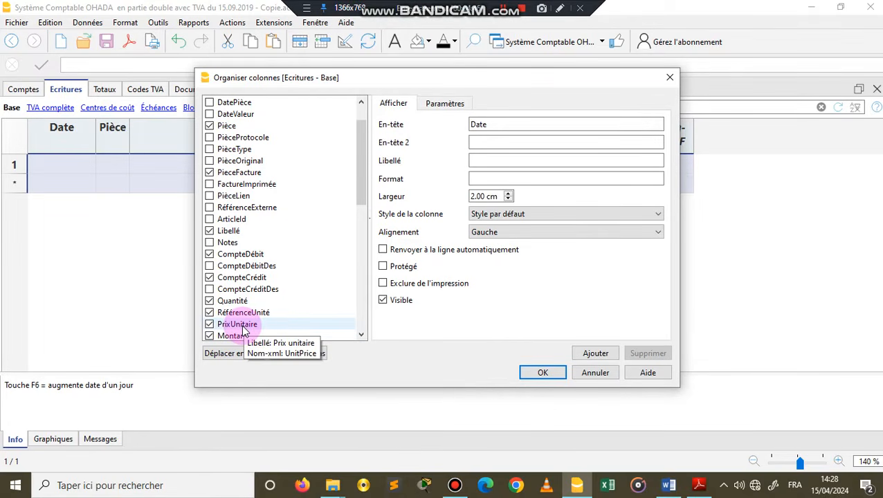
pyautogui.click(209, 312)
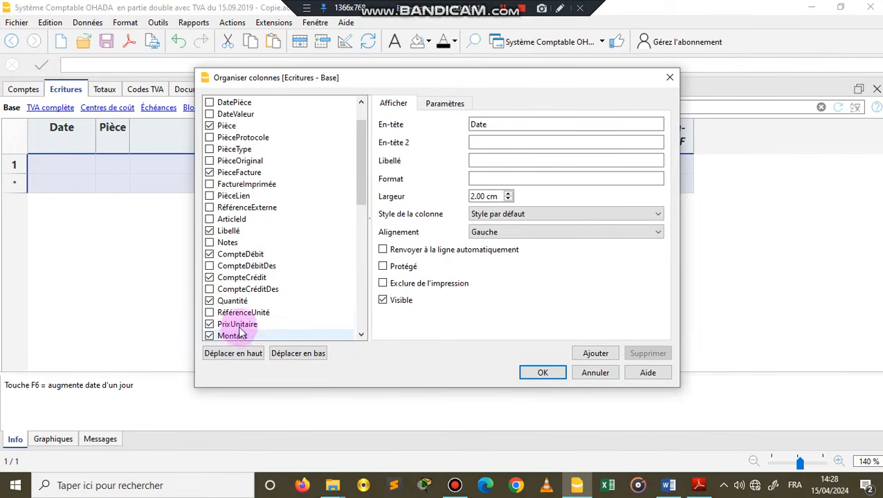
# Step: Move the CompteDébit and CompteCrédit columns ahead of Libellé and apply the Ecritures column arrangement
pyautogui.click(361, 335)
pyautogui.click(361, 335)
pyautogui.click(362, 335)
pyautogui.click(361, 335)
pyautogui.click(362, 335)
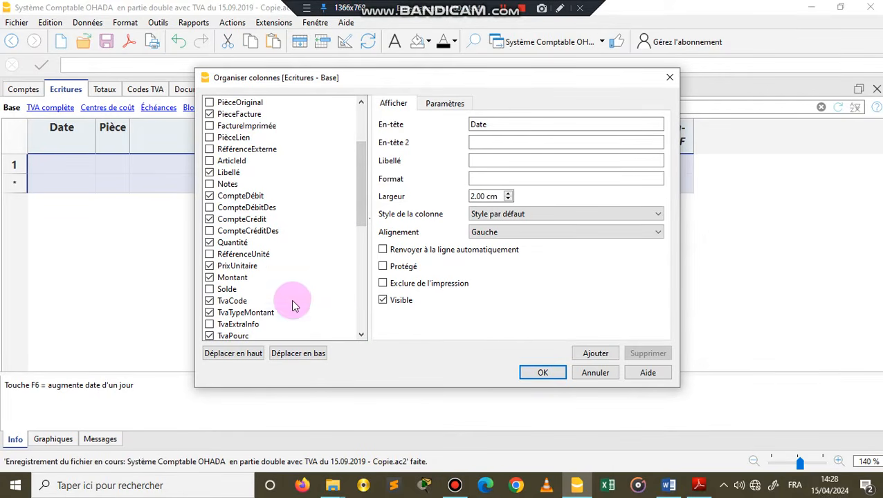
pyautogui.click(241, 198)
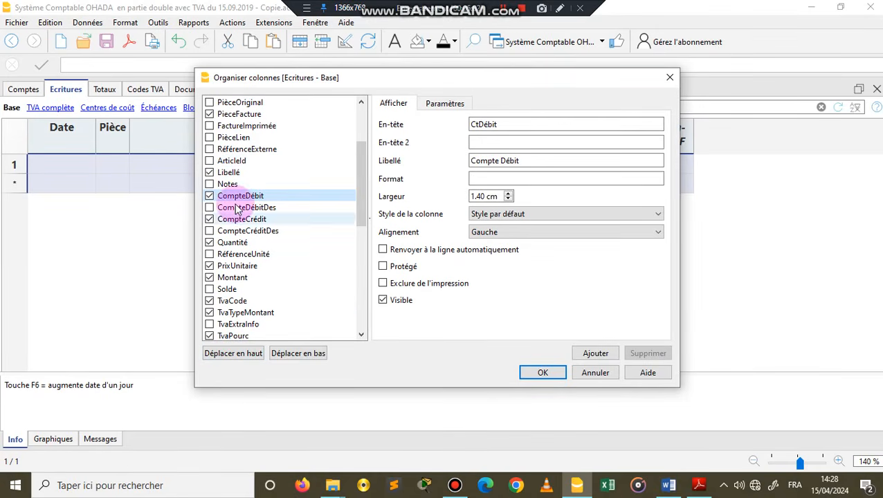
pyautogui.click(223, 356)
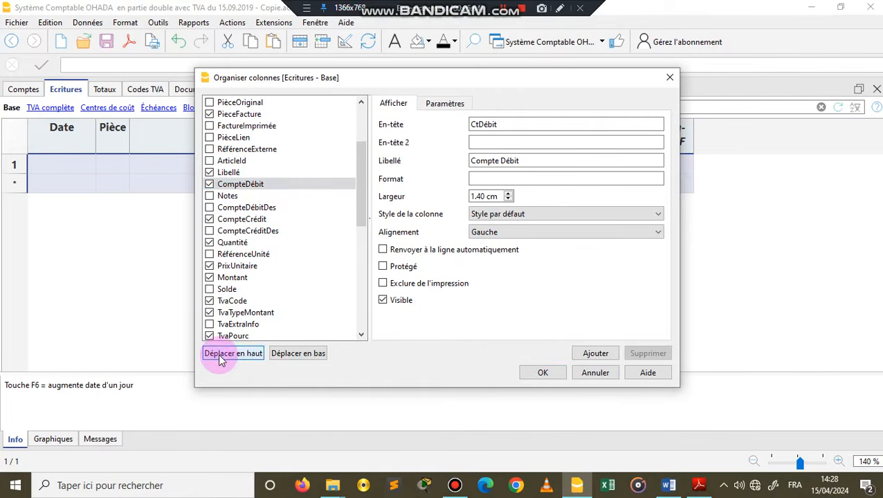
pyautogui.click(222, 356)
pyautogui.click(241, 220)
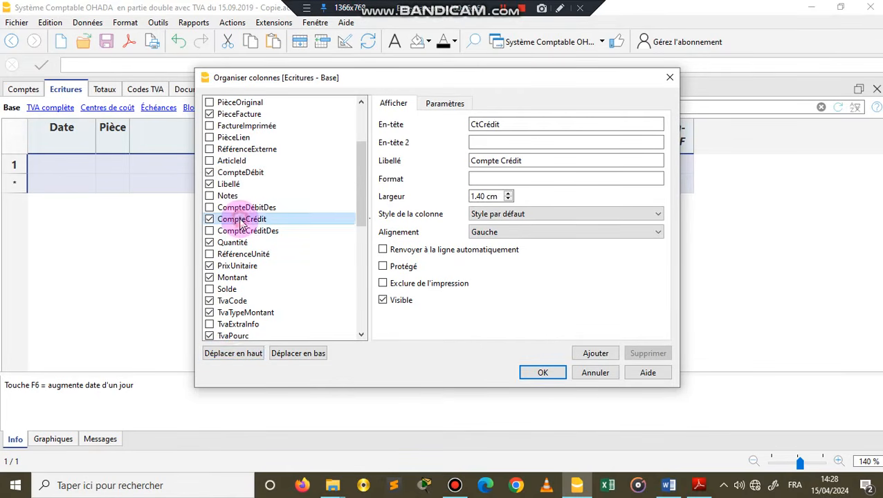
pyautogui.click(229, 354)
pyautogui.click(229, 353)
pyautogui.click(229, 353)
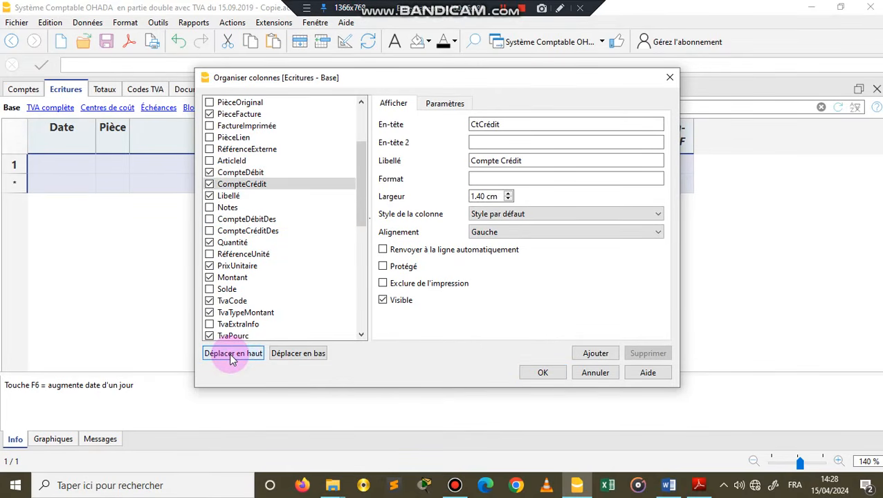
pyautogui.click(542, 373)
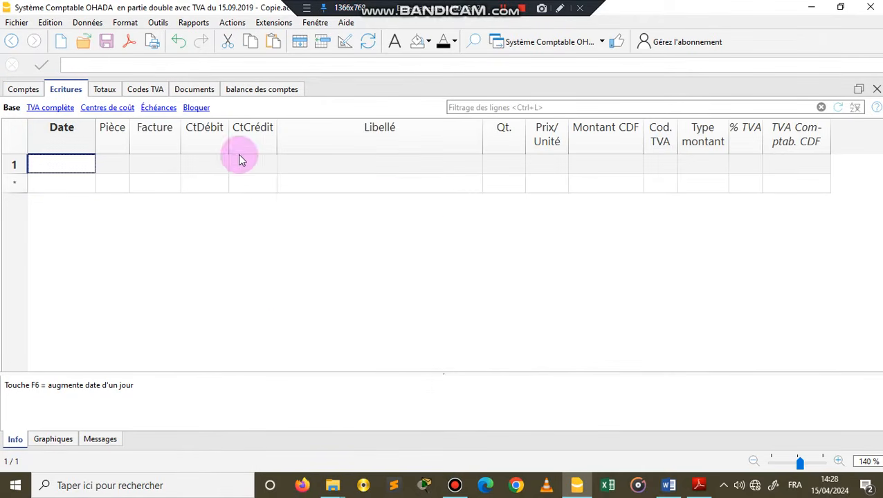
# Step: Check the order of the Facture, CtDébit, CtCrédit and Libellé columns in the Ecritures table
pyautogui.click(239, 144)
pyautogui.click(201, 144)
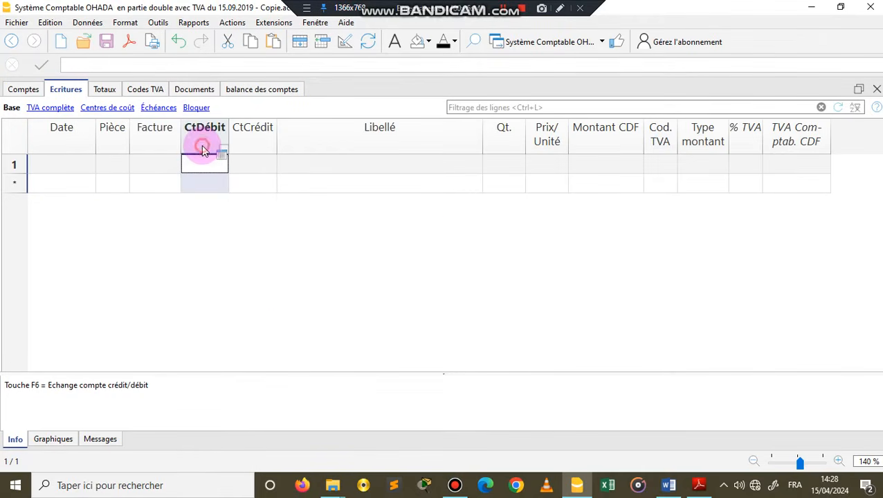
pyautogui.click(327, 140)
pyautogui.click(153, 139)
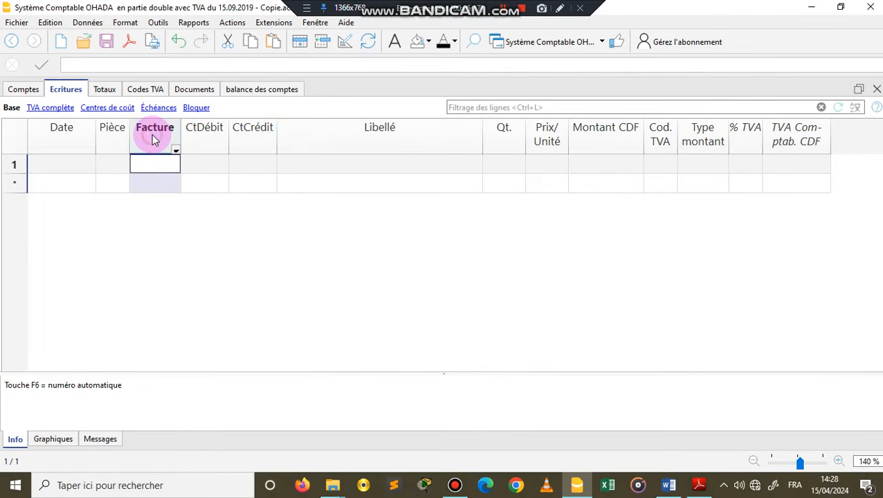
# Step: Enter 03/01/2023 as the first Ecritures row's date, and accept the closing-date message with Ne pas aviser enabled
pyautogui.click(504, 144)
pyautogui.click(543, 139)
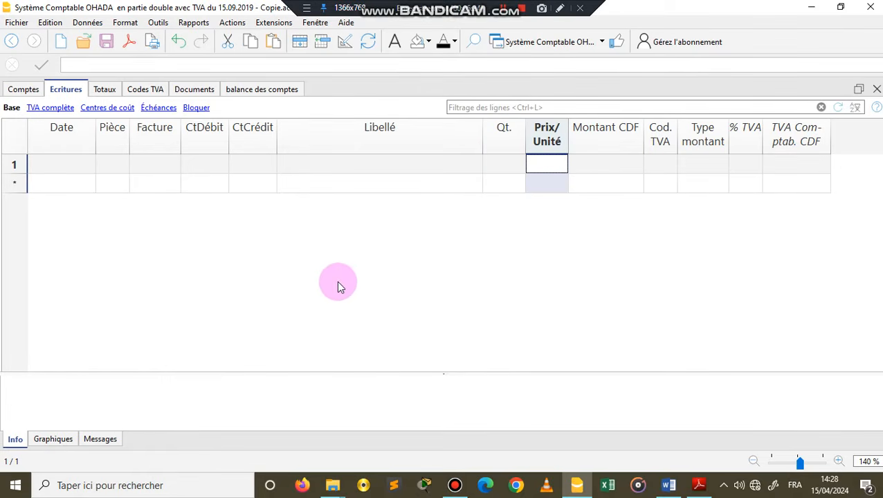
pyautogui.click(55, 170)
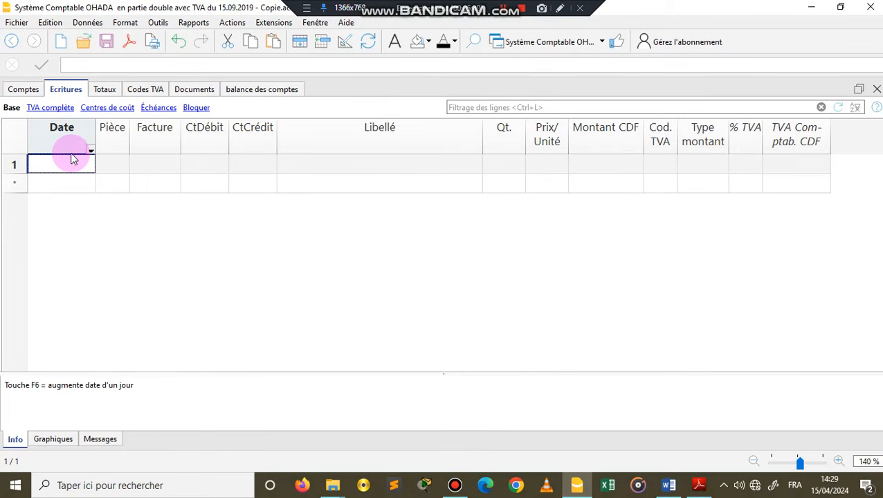
pyautogui.write('0')
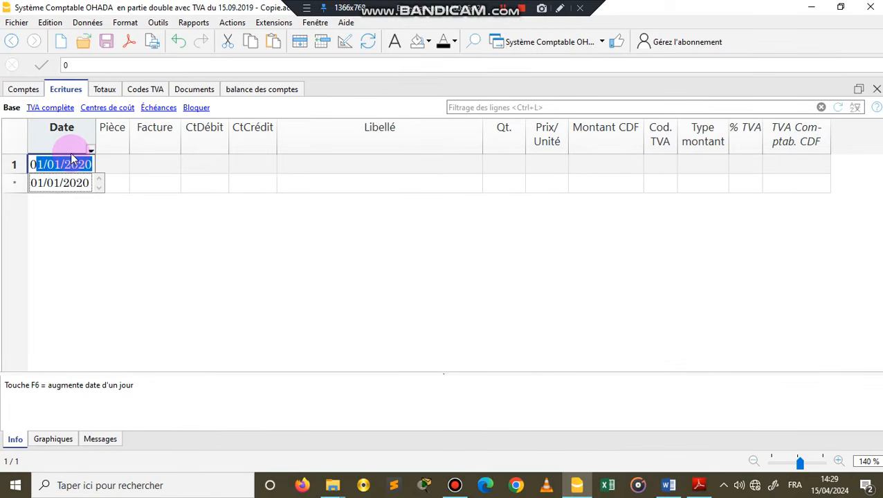
pyautogui.write('3')
pyautogui.click(94, 164)
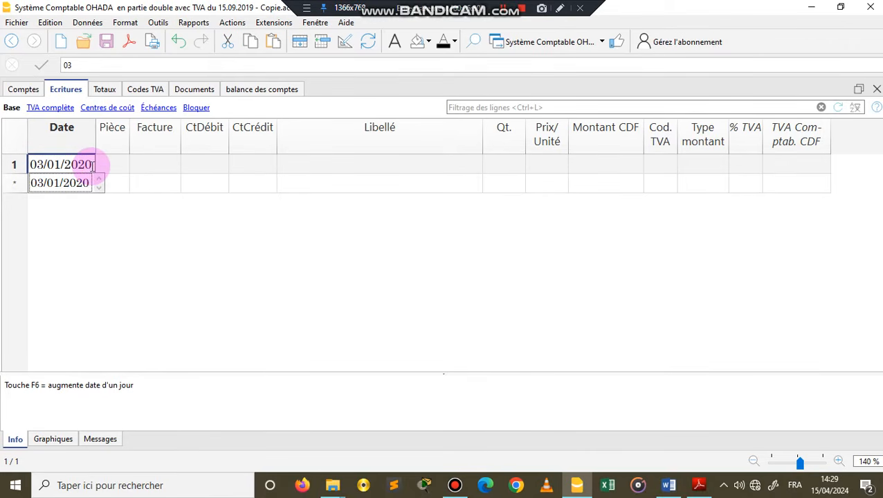
pyautogui.press('BackSpace')
pyautogui.write('3')
pyautogui.click(134, 184)
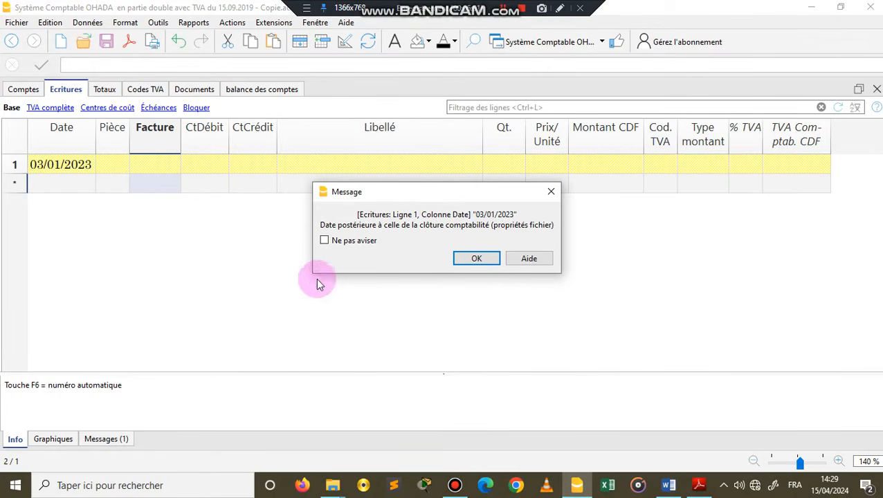
pyautogui.click(324, 240)
pyautogui.click(476, 258)
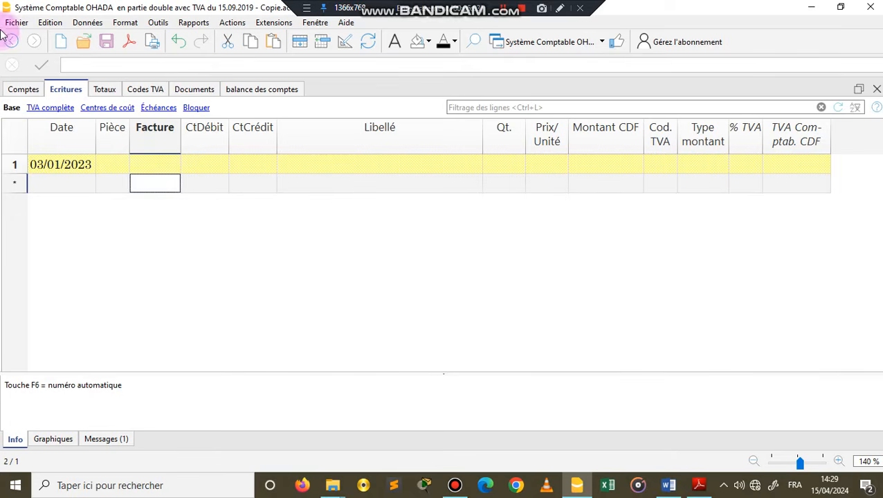
# Step: In the file properties, set the accounting opening date to 01/01/2023 and the closing date to 31/12/2023
pyautogui.click(12, 24)
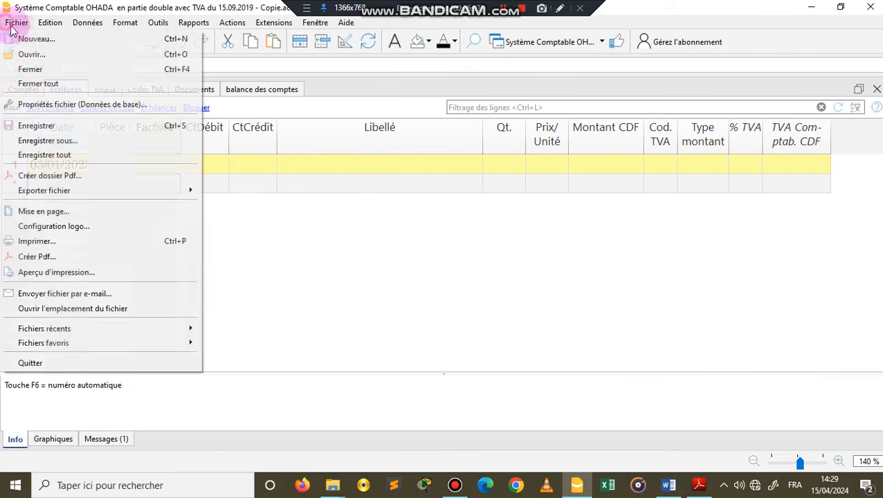
pyautogui.click(46, 109)
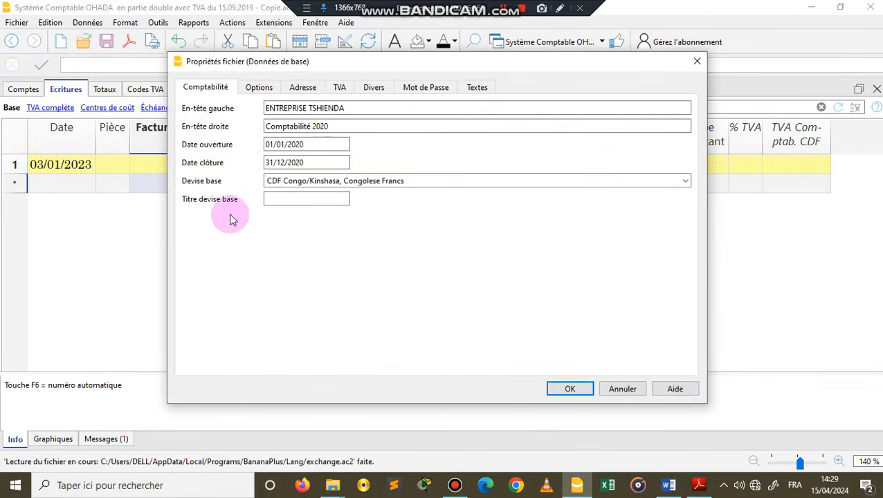
pyautogui.click(305, 144)
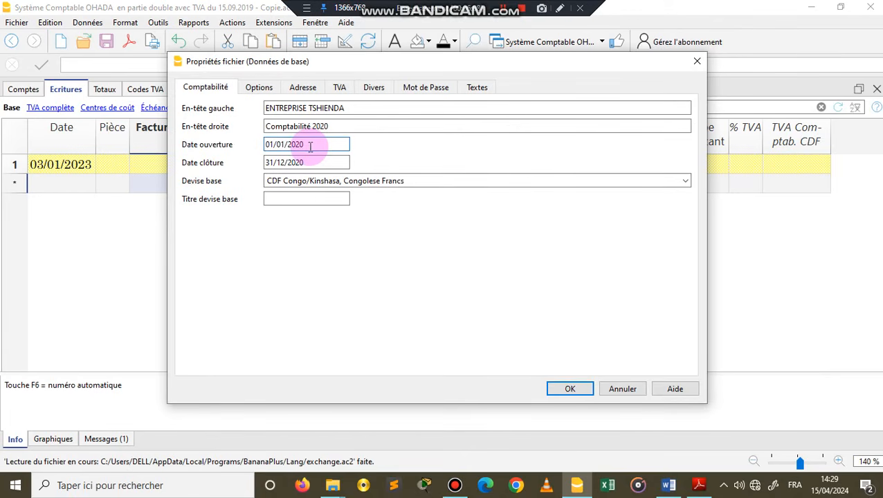
pyautogui.click(309, 160)
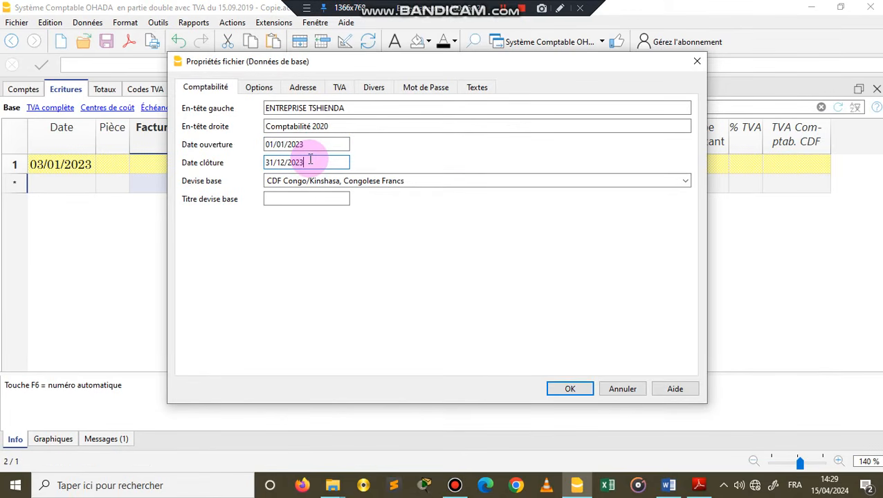
# Step: Replace the En-tête gauche text with the learner's full name
pyautogui.click(347, 108)
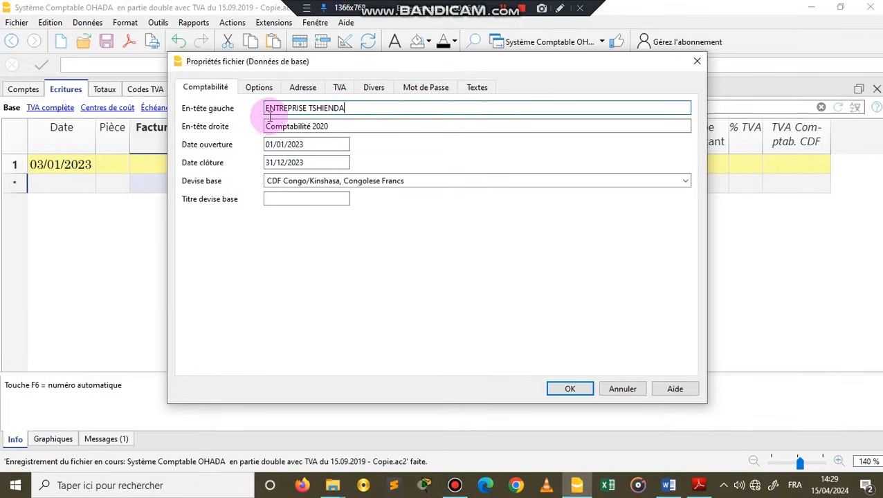
pyautogui.moveTo(270, 117); pyautogui.dragTo(260, 112)
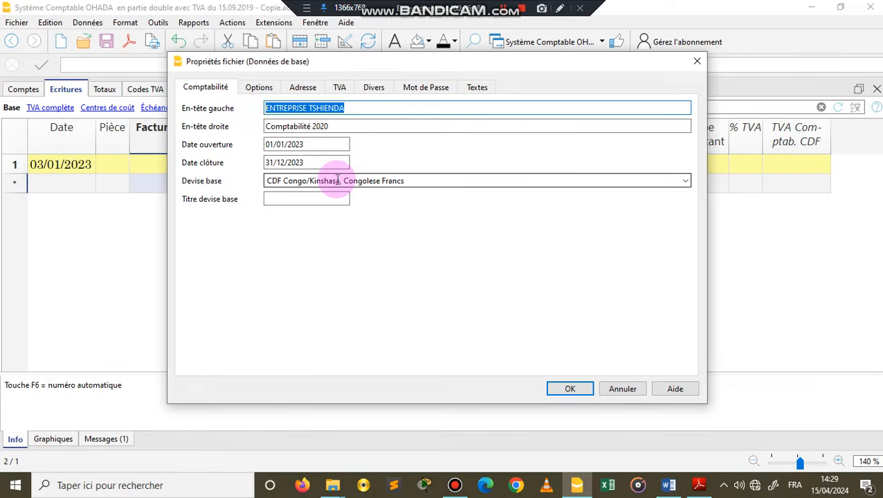
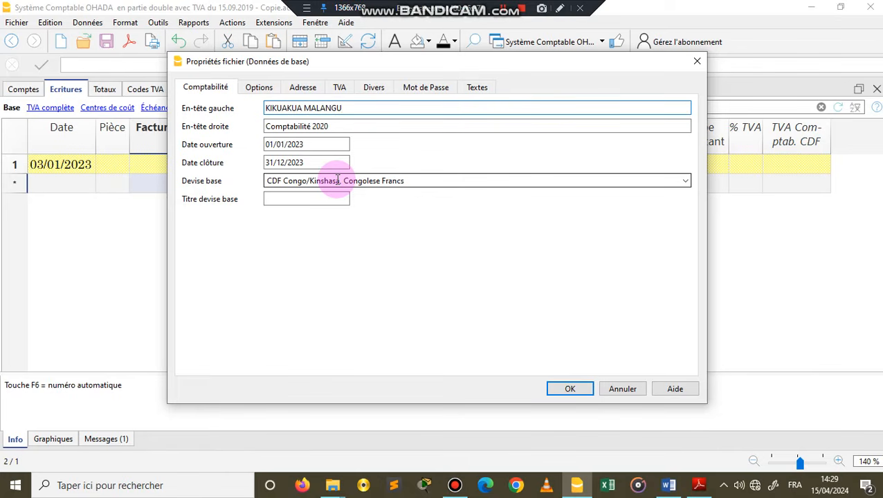
# Step: Replace the En-tête droite text with "SITUATION D'INTEGRATION PRATIQUE 2024"
pyautogui.click(330, 125)
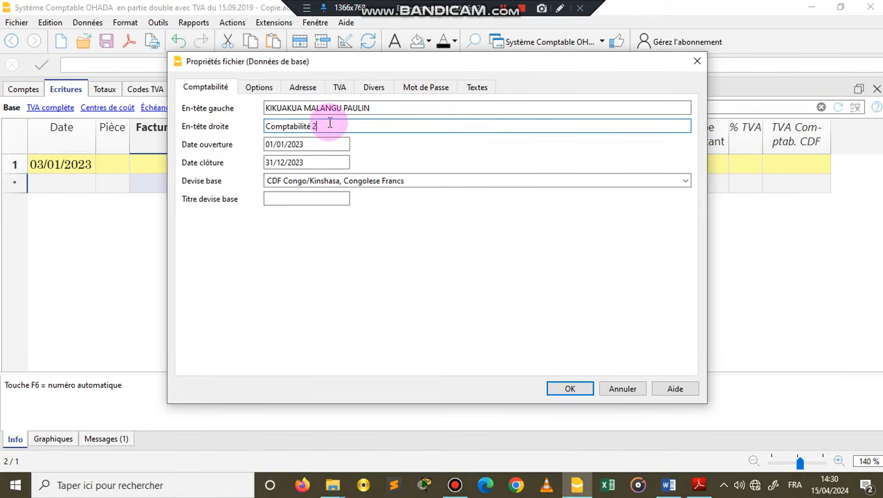
pyautogui.press('BackSpace')
pyautogui.press('BackSpace')
pyautogui.press('BackSpace')
pyautogui.press('BackSpace')
pyautogui.press('BackSpace')
pyautogui.press('BackSpace')
pyautogui.press('BackSpace')
pyautogui.press('BackSpace')
pyautogui.press('BackSpace')
pyautogui.press('BackSpace')
pyautogui.press('BackSpace')
pyautogui.press('BackSpace')
pyautogui.press('BackSpace')
pyautogui.press('BackSpace')
pyautogui.write("SITUATION D'INTEGRAT")
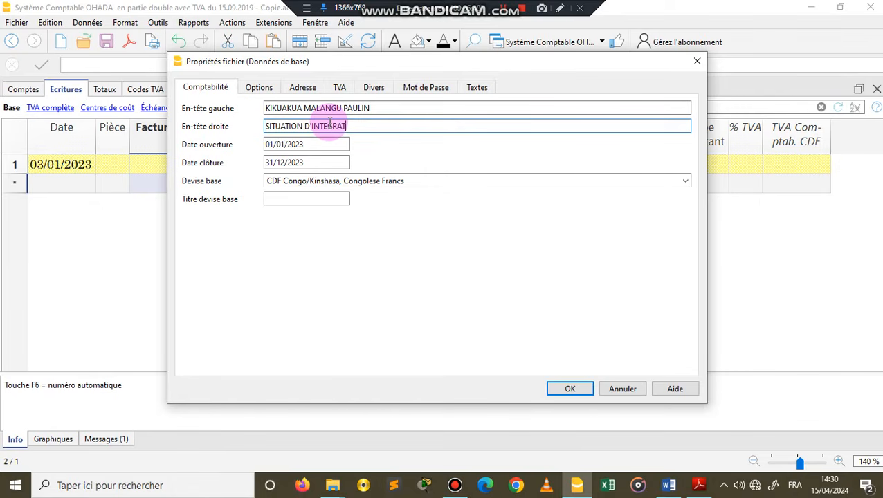
pyautogui.write('ION PRATIQUE 2024')
# Step: Clear the Société, Prénom and Nom de famille fields in the file's address data
pyautogui.click(302, 87)
pyautogui.click(361, 108)
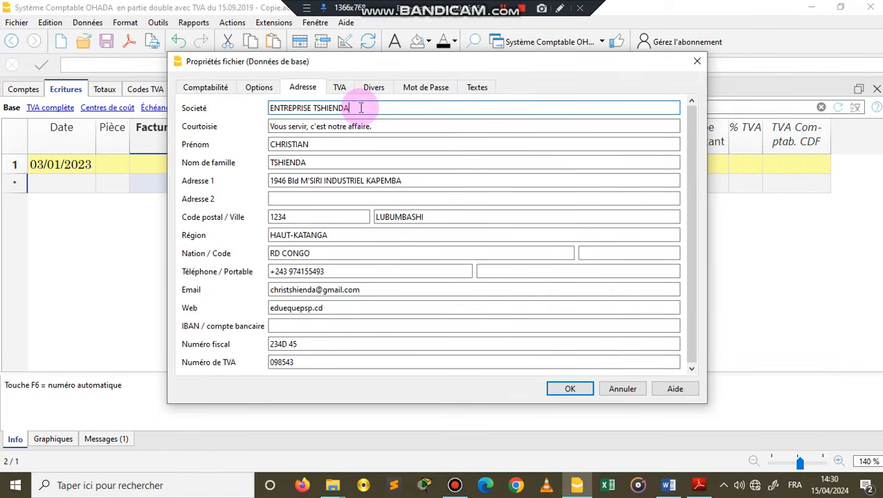
pyautogui.moveTo(361, 108); pyautogui.dragTo(264, 107)
pyautogui.press('BackSpace')
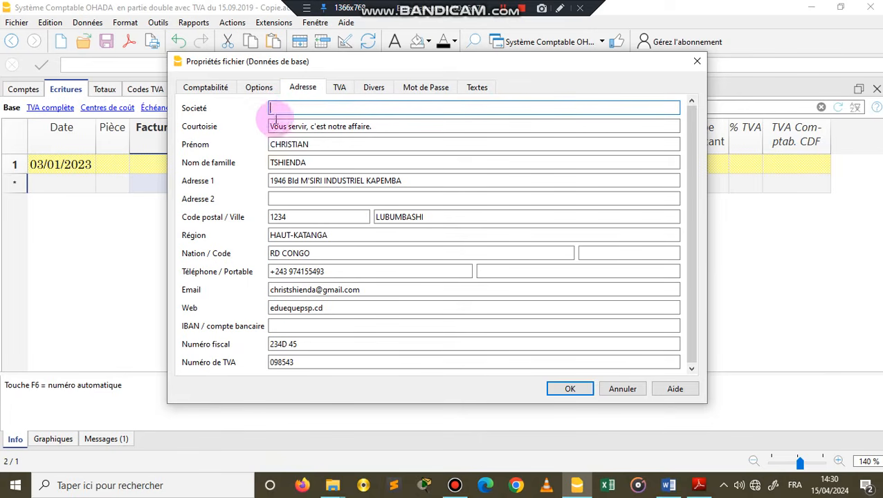
pyautogui.moveTo(310, 144); pyautogui.dragTo(263, 162)
pyautogui.press('BackSpace')
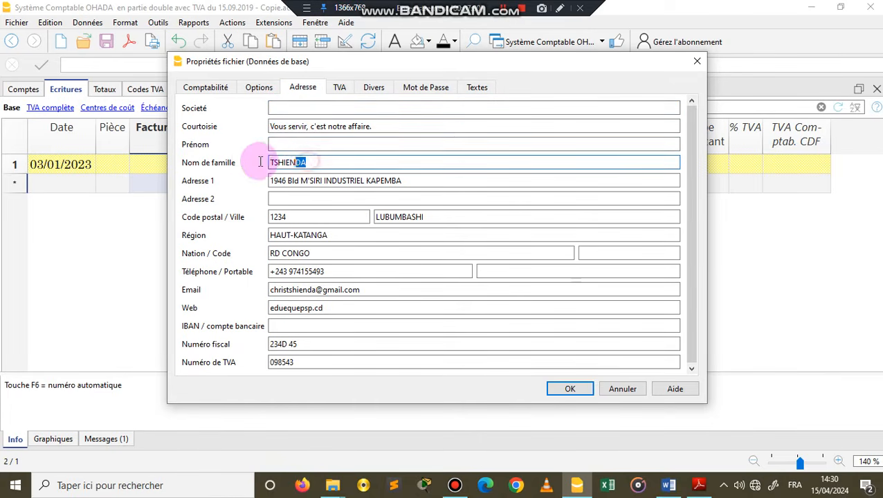
pyautogui.press('BackSpace')
# Step: Clear the Adresse 1, Email, Web and Téléphone fields in the file's address data
pyautogui.moveTo(402, 181); pyautogui.dragTo(223, 177)
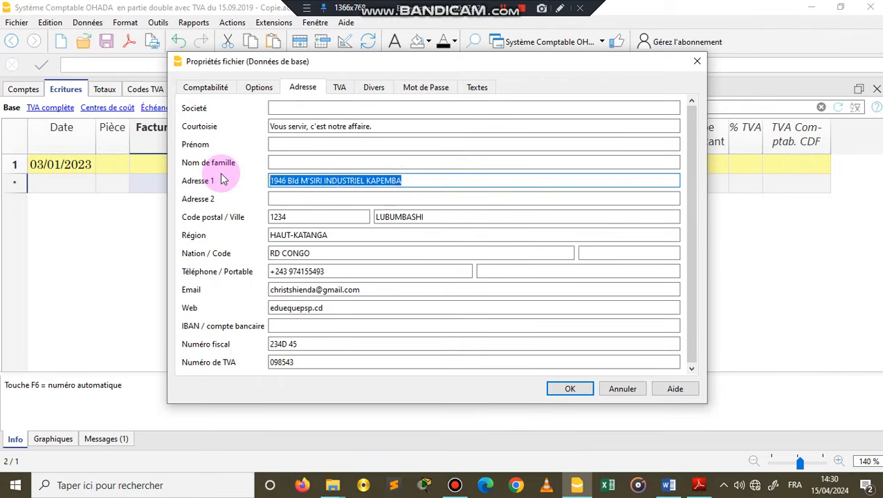
pyautogui.press('BackSpace')
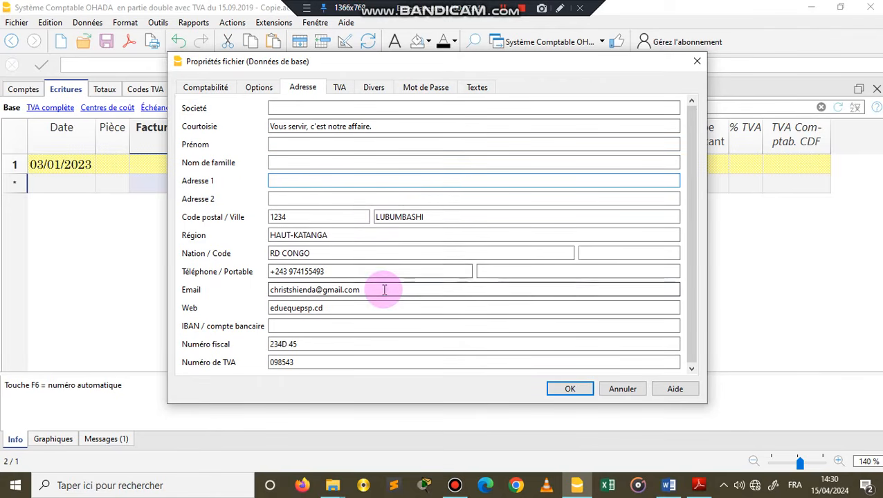
pyautogui.moveTo(385, 290); pyautogui.dragTo(265, 284)
pyautogui.press('BackSpace')
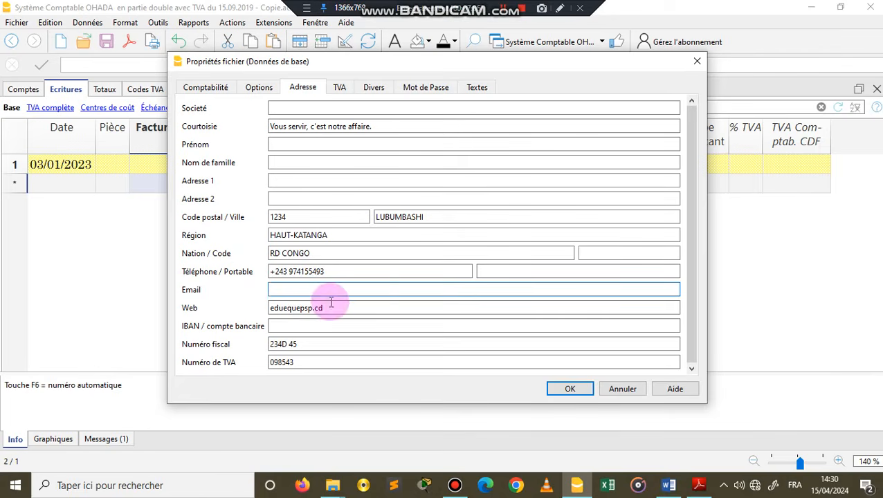
pyautogui.moveTo(331, 308); pyautogui.dragTo(258, 312)
pyautogui.press('BackSpace')
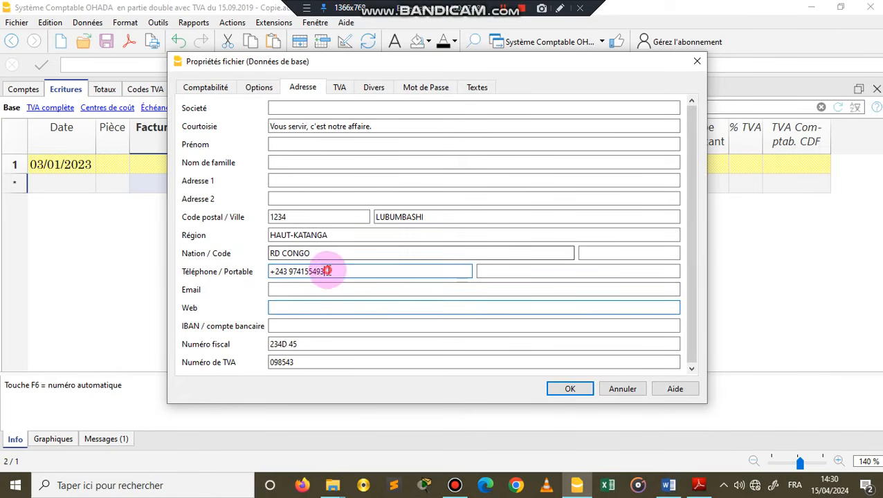
pyautogui.moveTo(325, 271); pyautogui.dragTo(198, 270)
pyautogui.press('BackSpace')
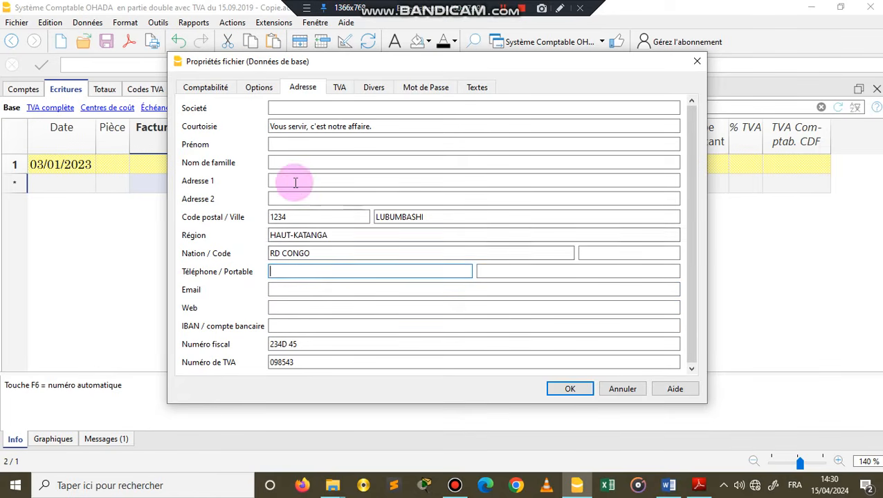
# Step: Arrange SIP 2024 SERIE 1.pdf in Adobe Reader side by side with the file properties dialog, keeping both visible
pyautogui.click(288, 111)
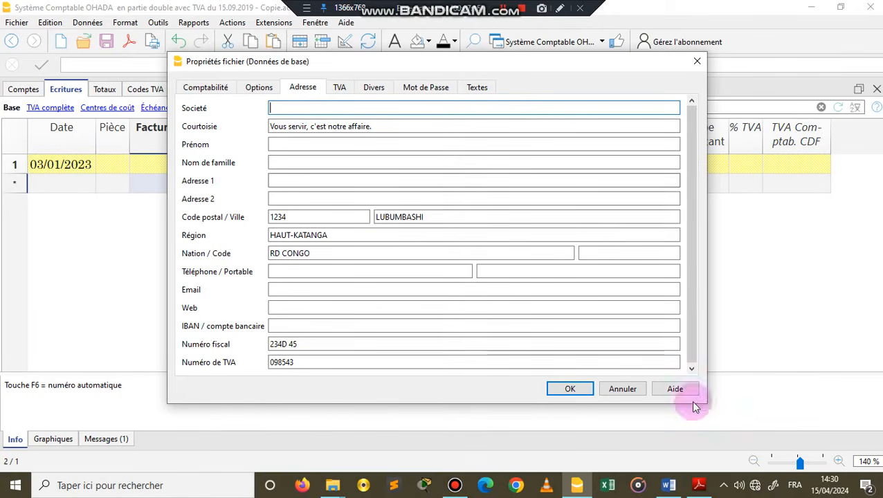
pyautogui.click(699, 485)
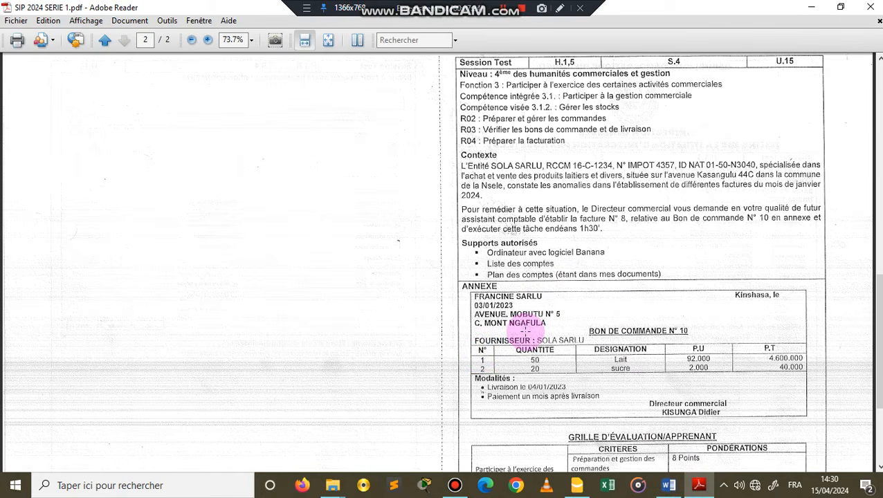
pyautogui.press('super+Right')
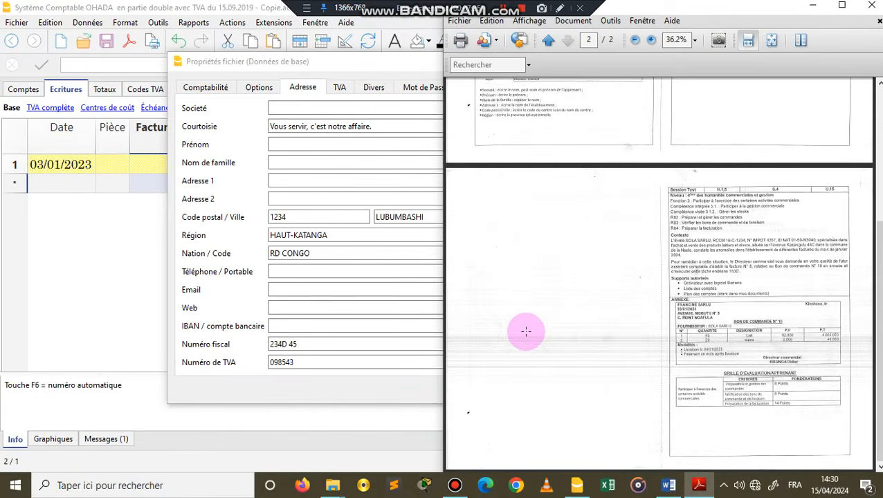
pyautogui.click(263, 63)
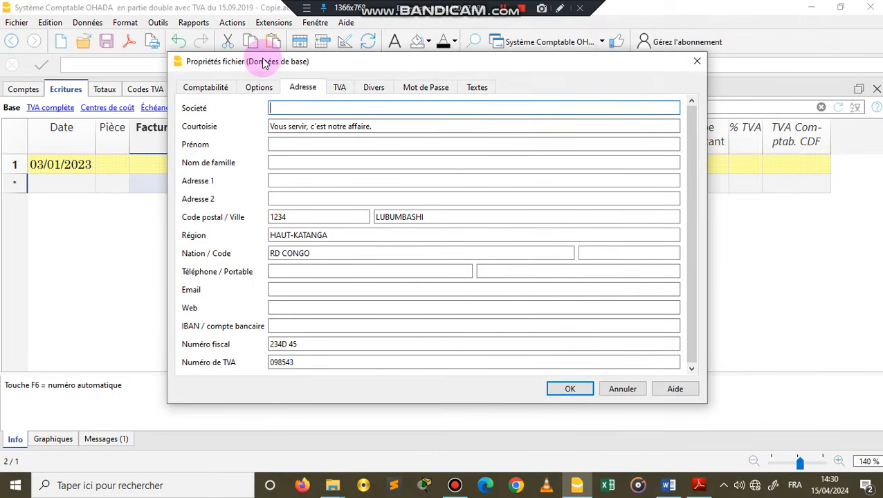
pyautogui.press('super+Left')
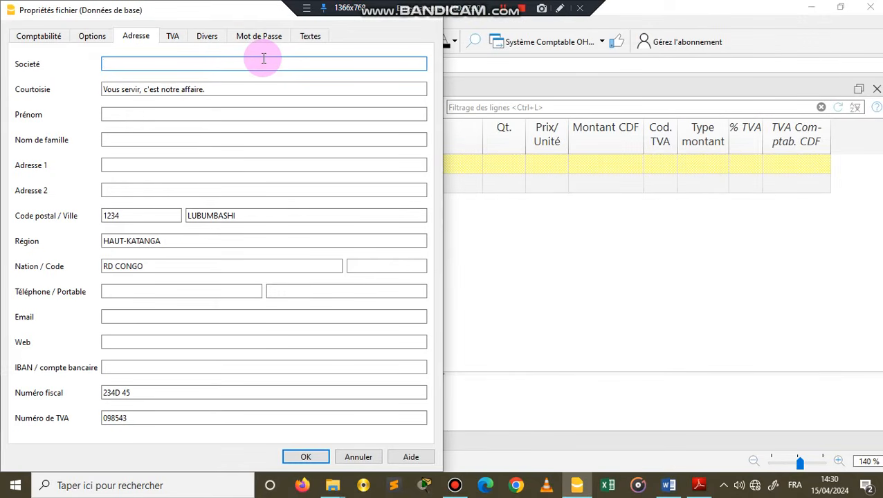
pyautogui.click(699, 487)
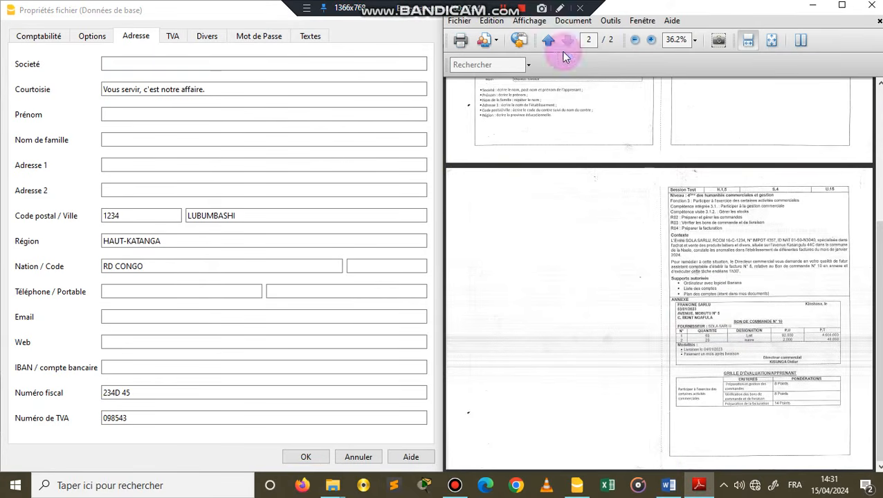
# Step: Enlarge the PDF to 66.7% and examine the Contexte section and Bon de commande N° 10
pyautogui.click(651, 42)
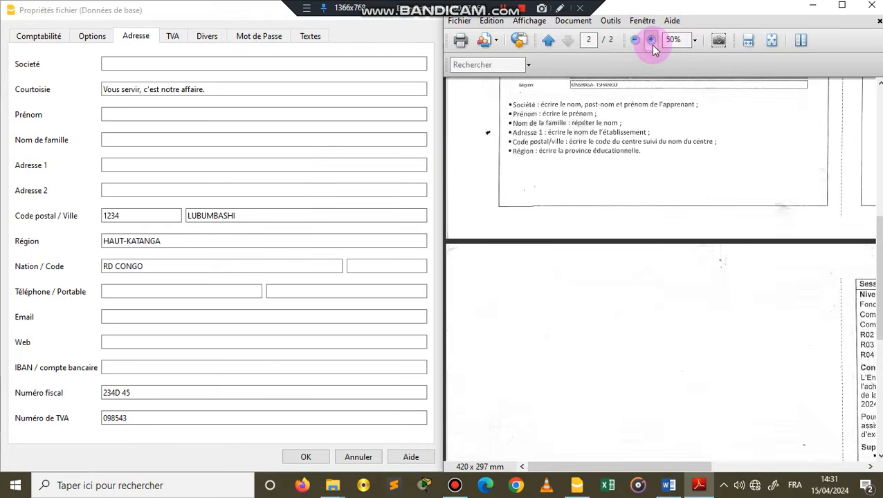
pyautogui.click(651, 41)
pyautogui.moveTo(660, 467); pyautogui.dragTo(813, 461)
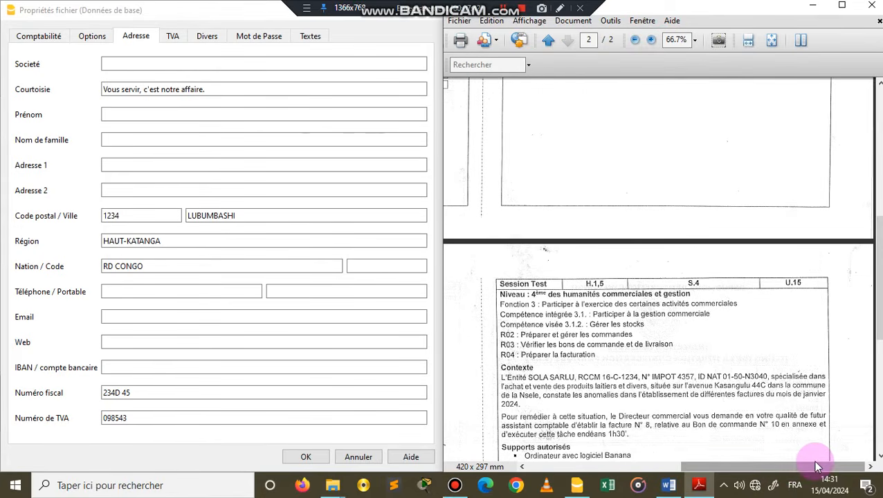
pyautogui.scroll(-5, 720, 356)
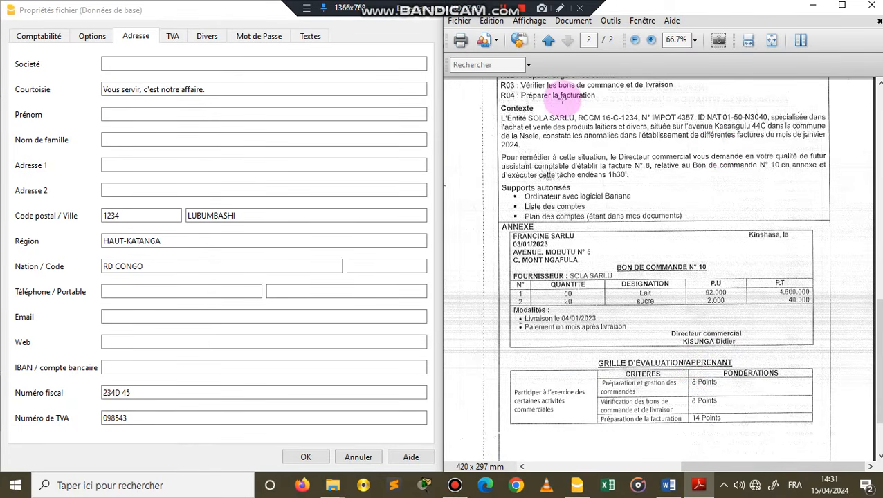
# Step: Set the Société field to FRANCINE SARLU, following Bon de commande N° 10 in the PDF
pyautogui.click(651, 40)
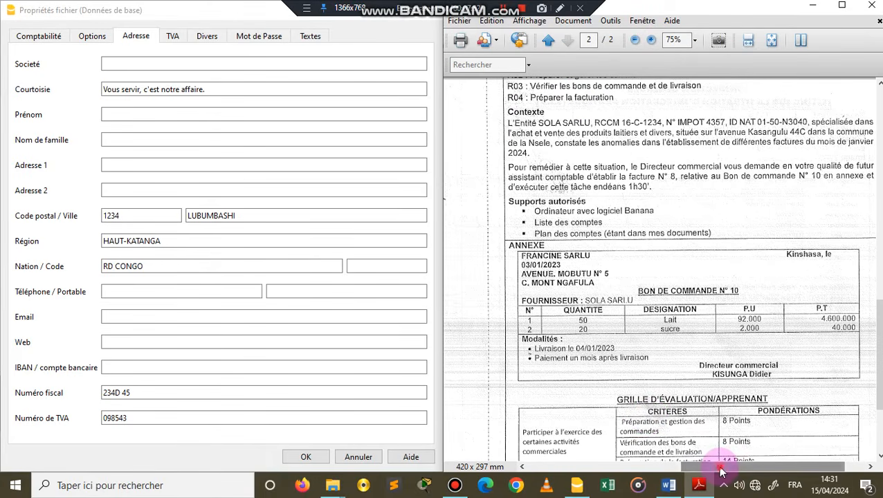
pyautogui.moveTo(720, 470); pyautogui.dragTo(713, 394)
pyautogui.scroll(-1, 713, 398)
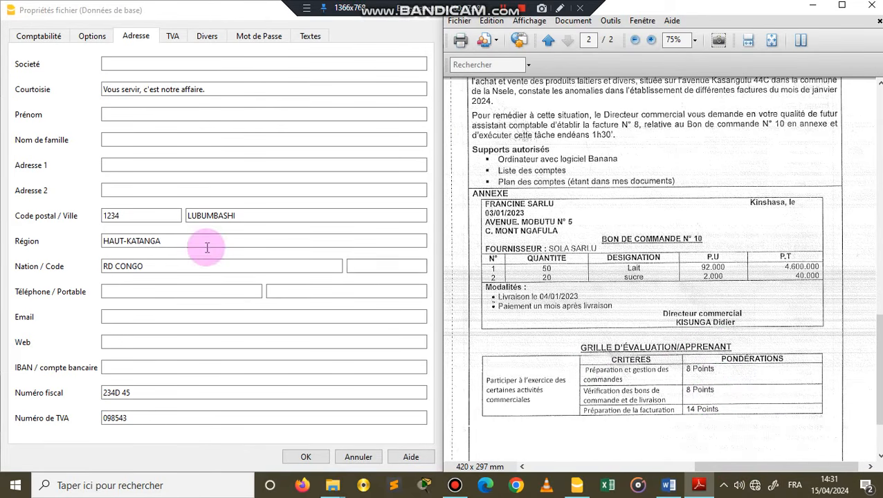
pyautogui.click(114, 63)
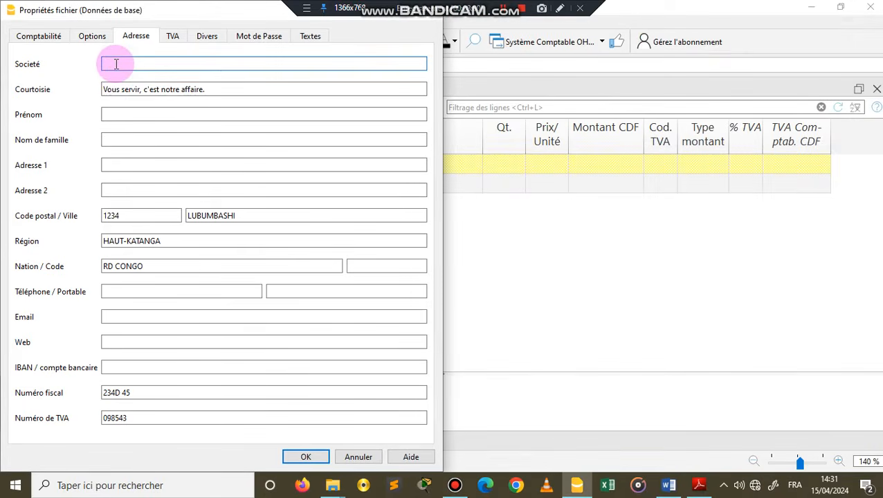
pyautogui.click(699, 488)
pyautogui.click(142, 64)
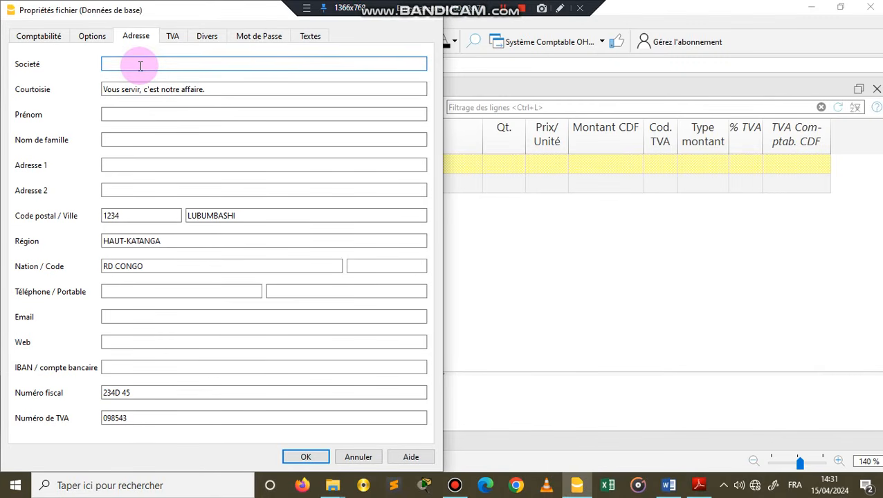
pyautogui.write('FRANCINE SARLU')
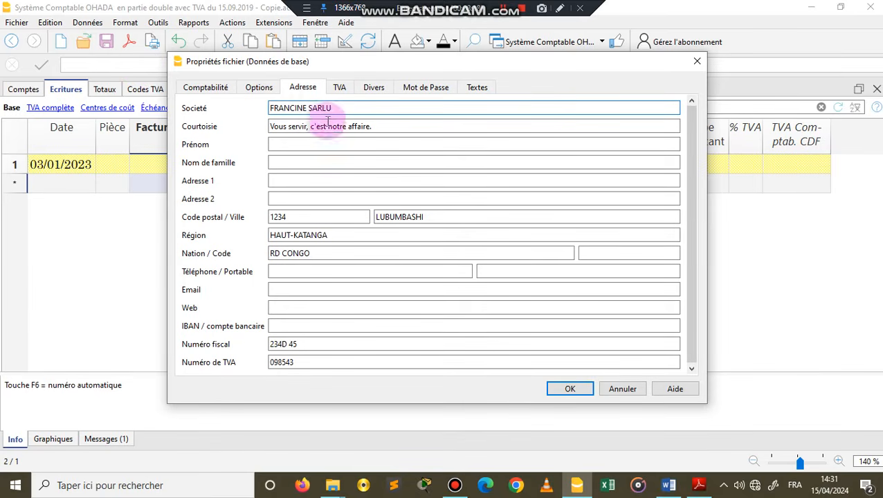
# Step: Clear the Courtoisie field and set the Prénom field to the company name FRANCINE SARLU
pyautogui.click(374, 126)
pyautogui.moveTo(276, 139); pyautogui.dragTo(270, 128)
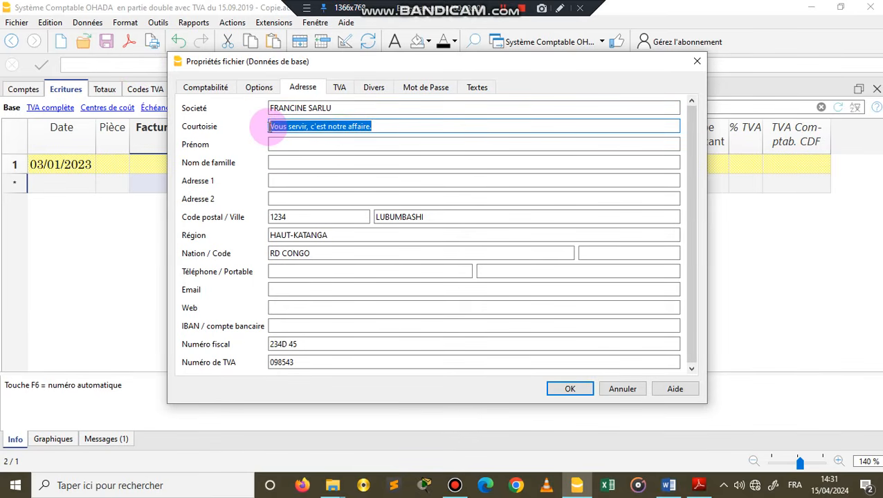
pyautogui.press('BackSpace')
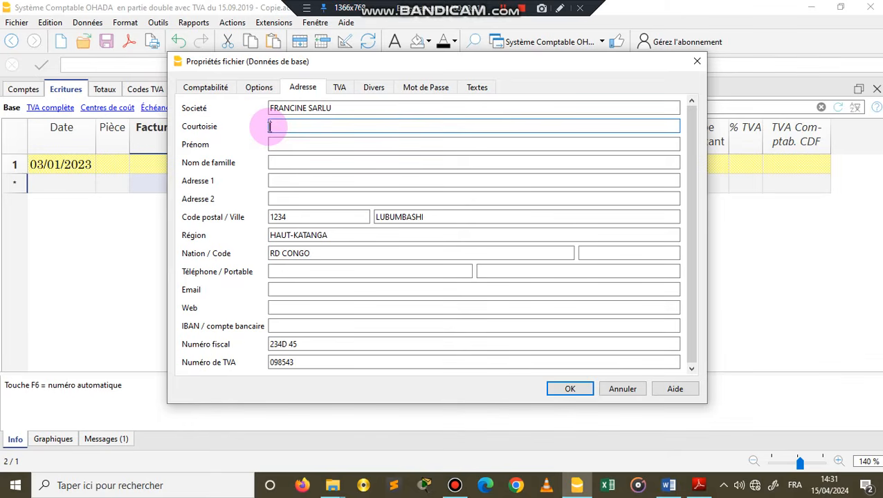
pyautogui.click(286, 145)
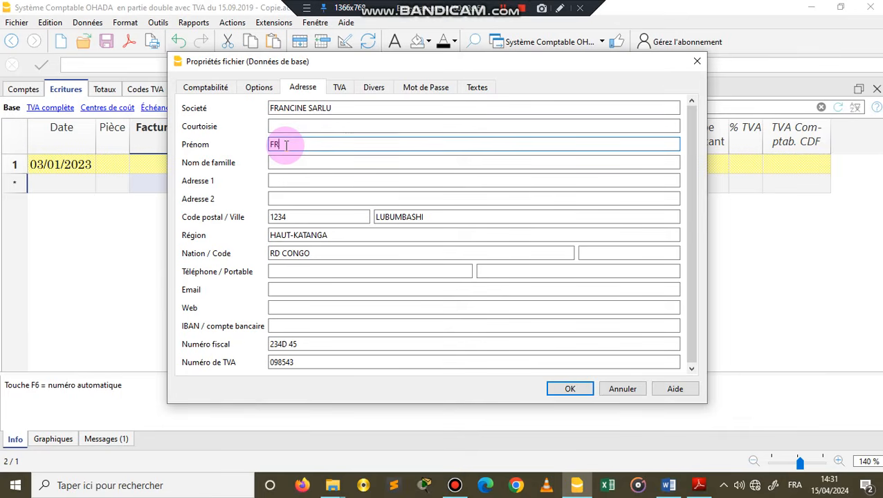
pyautogui.write('FRANCINE SARLU')
# Step: Fill in Adresse 1 with the company's avenue and street number from the purchase order
pyautogui.click(283, 180)
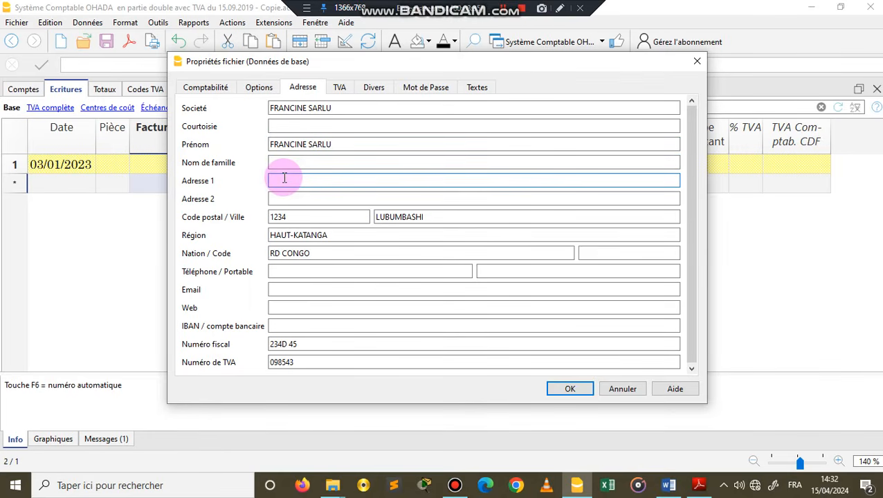
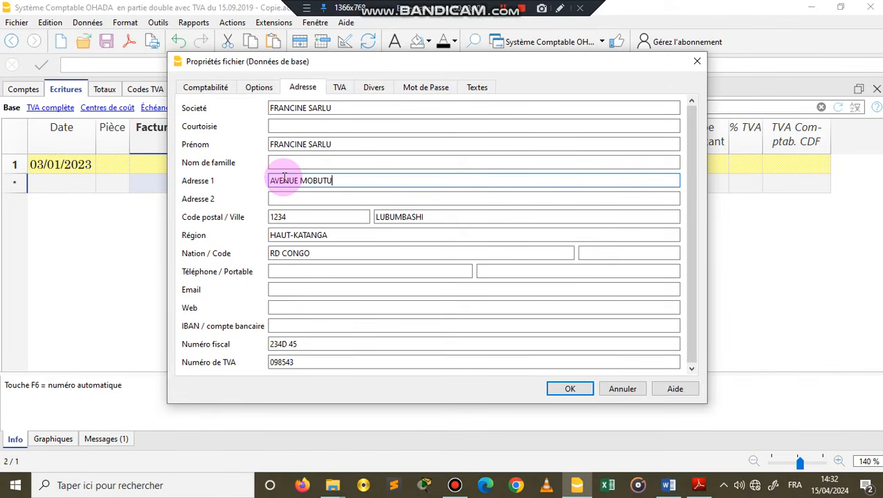
pyautogui.click(286, 195)
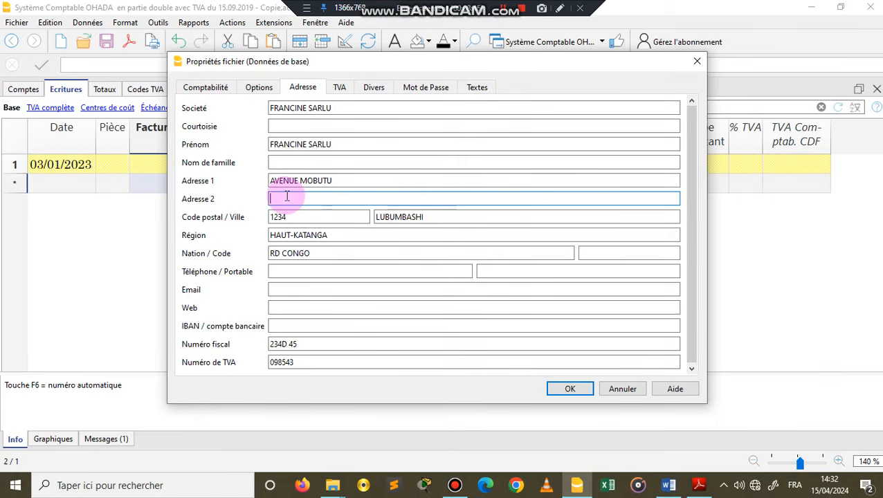
pyautogui.click(340, 178)
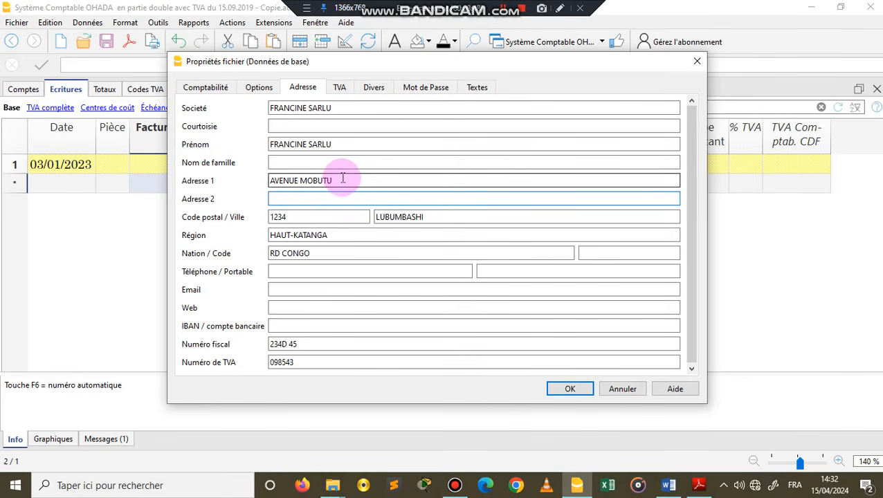
pyautogui.click(287, 202)
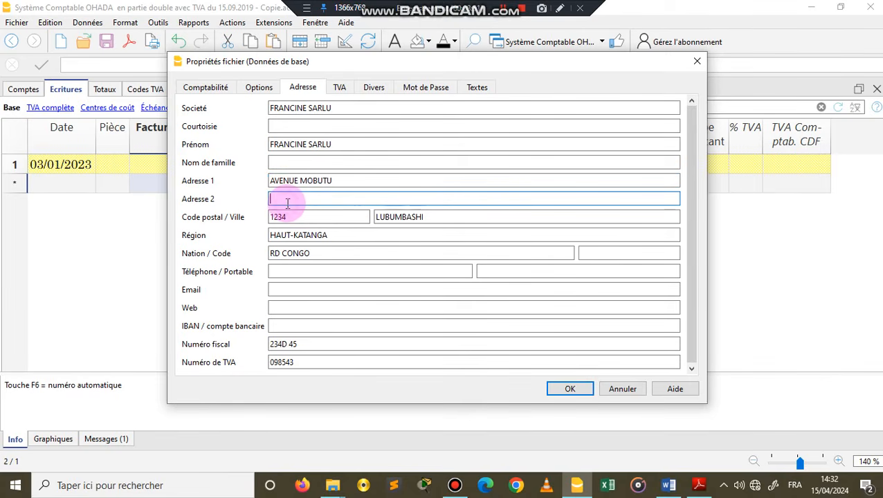
pyautogui.click(325, 177)
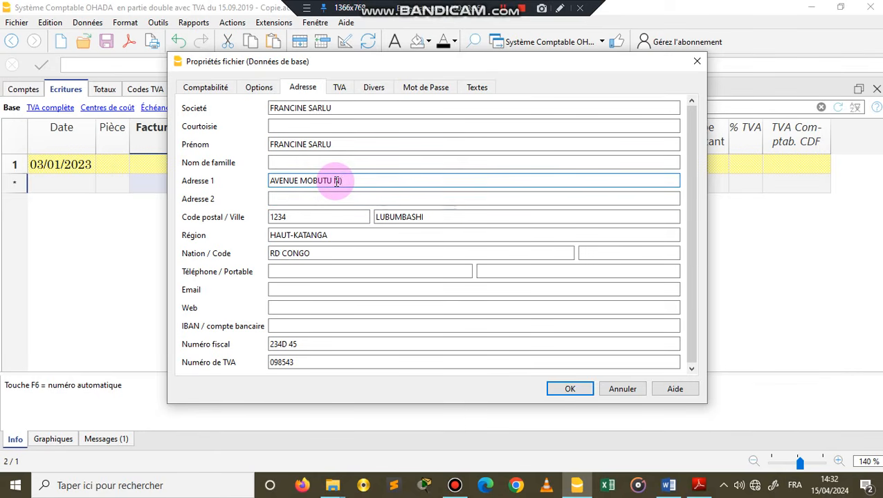
pyautogui.write('N°05')
pyautogui.press('BackSpace')
pyautogui.press('BackSpace')
pyautogui.press('BackSpace')
# Step: Fill in Adresse 2 with the company's commune from the purchase order
pyautogui.click(330, 200)
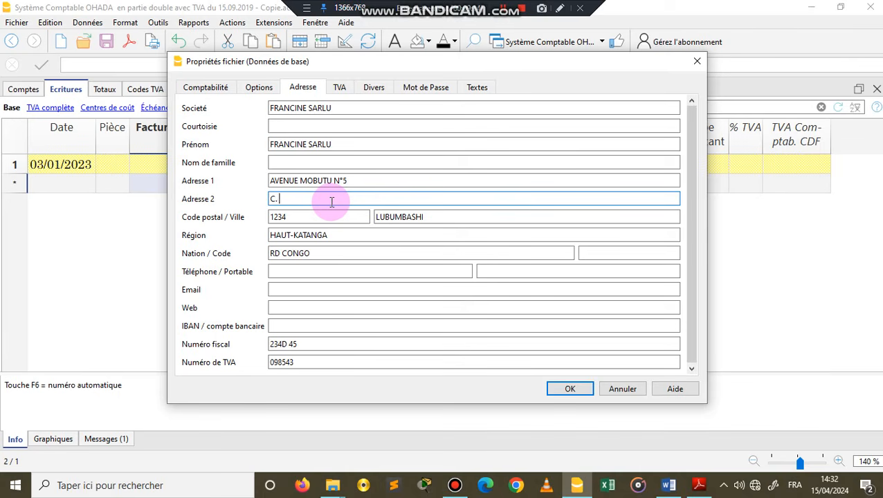
pyautogui.write('MO')
pyautogui.write('NT NGAFULA')
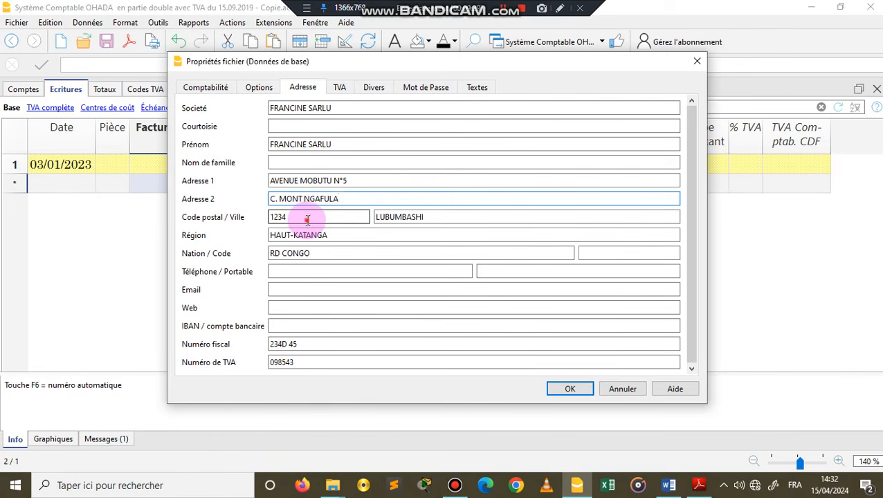
# Step: Clear the postal code and set the city (Ville) to KINSHASA in the address data
pyautogui.click(308, 218)
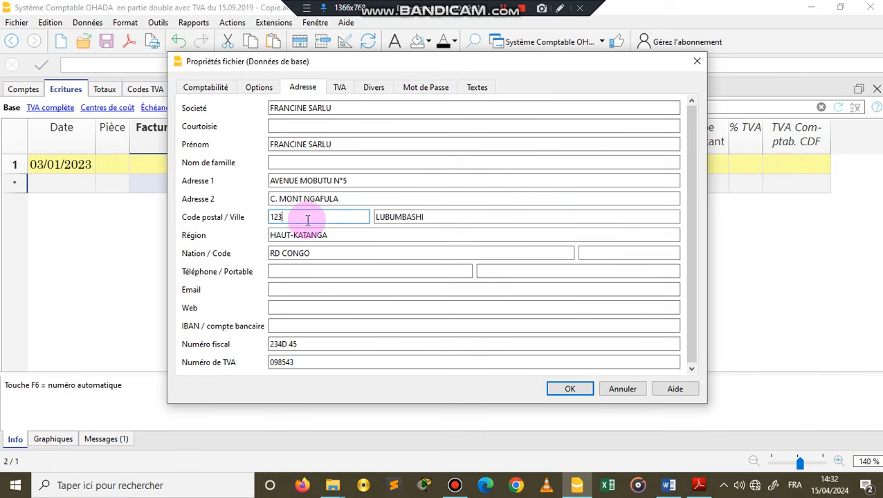
pyautogui.press('BackSpace')
pyautogui.press('BackSpace')
pyautogui.press('BackSpace')
pyautogui.press('Tab')
pyautogui.click(437, 217)
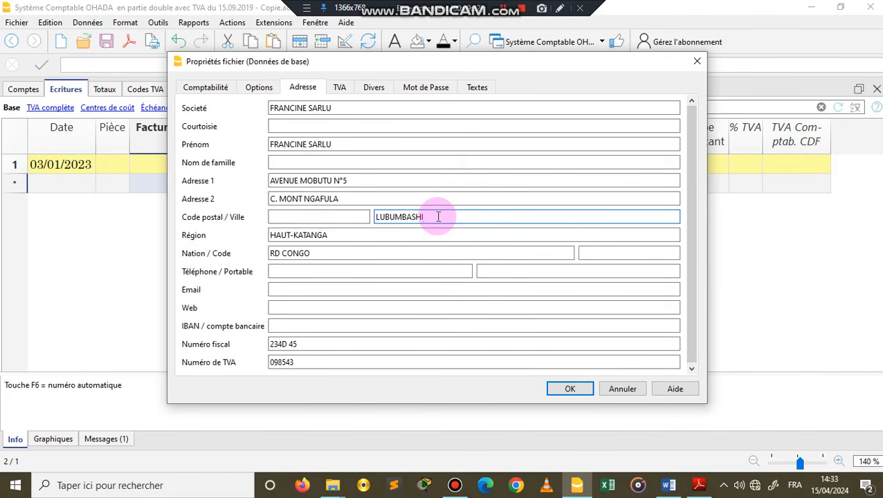
pyautogui.press('BackSpace')
pyautogui.press('BackSpace')
pyautogui.press('BackSpace')
pyautogui.press('BackSpace')
pyautogui.press('BackSpace')
pyautogui.press('BackSpace')
pyautogui.press('BackSpace')
pyautogui.press('BackSpace')
pyautogui.press('BackSpace')
pyautogui.write('KU')
pyautogui.write('NSHSA')
# Step: Set the Région field to KINSHASA, keeping RD CONGO as the nation
pyautogui.click(374, 235)
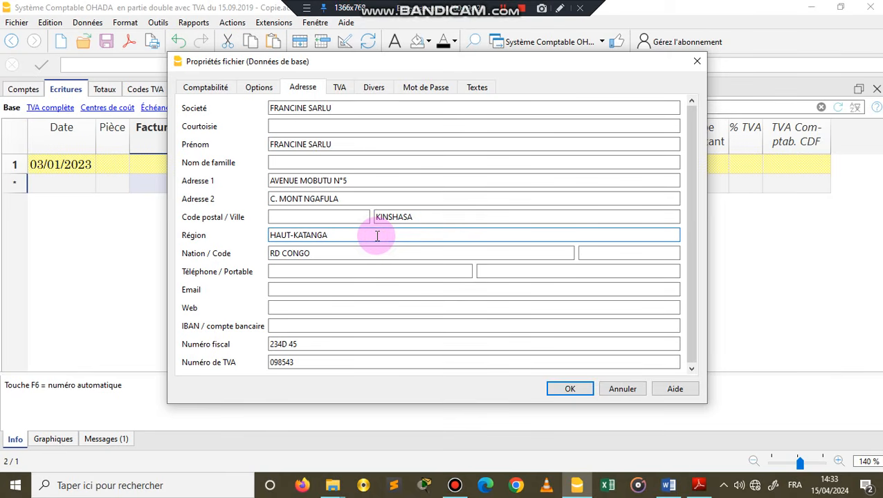
pyautogui.press('BackSpace')
pyautogui.press('BackSpace')
pyautogui.press('BackSpace')
pyautogui.press('BackSpace')
pyautogui.press('BackSpace')
pyautogui.press('BackSpace')
pyautogui.press('BackSpace')
pyautogui.press('BackSpace')
pyautogui.press('BackSpace')
pyautogui.press('BackSpace')
pyautogui.press('BackSpace')
pyautogui.press('BackSpace')
pyautogui.write('KINSHASA')
pyautogui.click(374, 252)
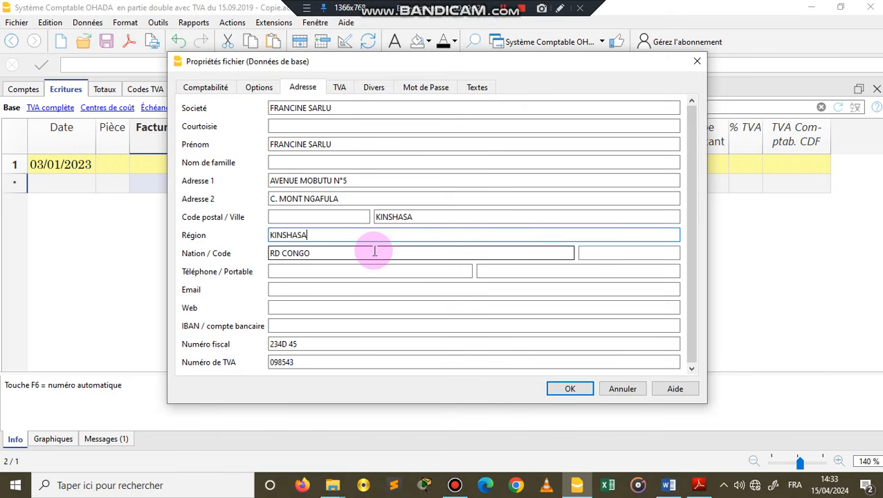
pyautogui.click(375, 252)
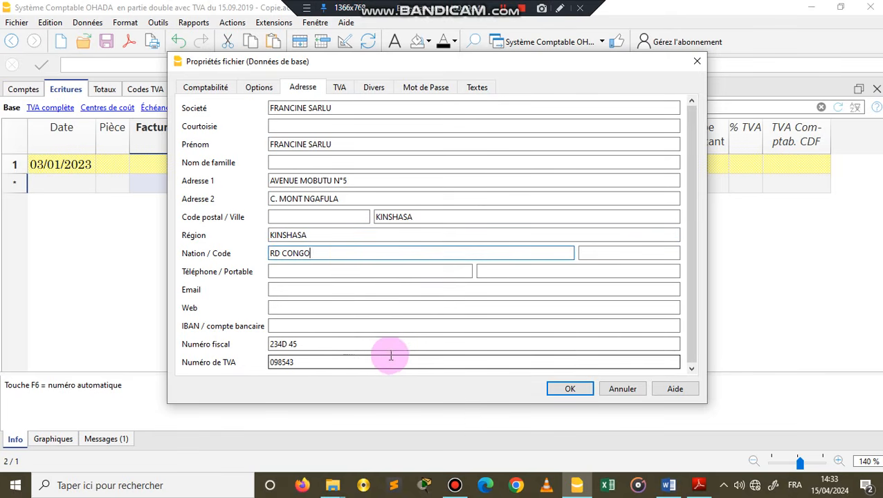
# Step: Clear the Numéro fiscal field in the file's address data
pyautogui.click(326, 342)
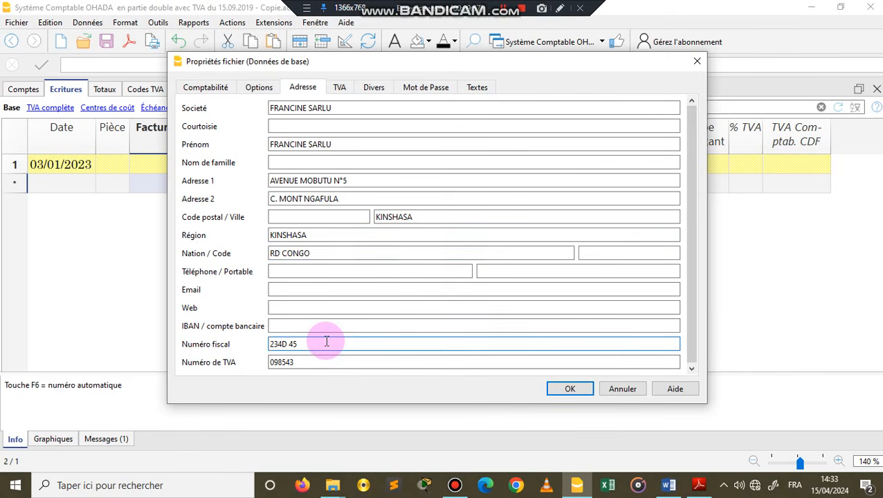
pyautogui.press('BackSpace')
pyautogui.press('BackSpace')
pyautogui.press('BackSpace')
pyautogui.press('BackSpace')
pyautogui.press('BackSpace')
pyautogui.press('BackSpace')
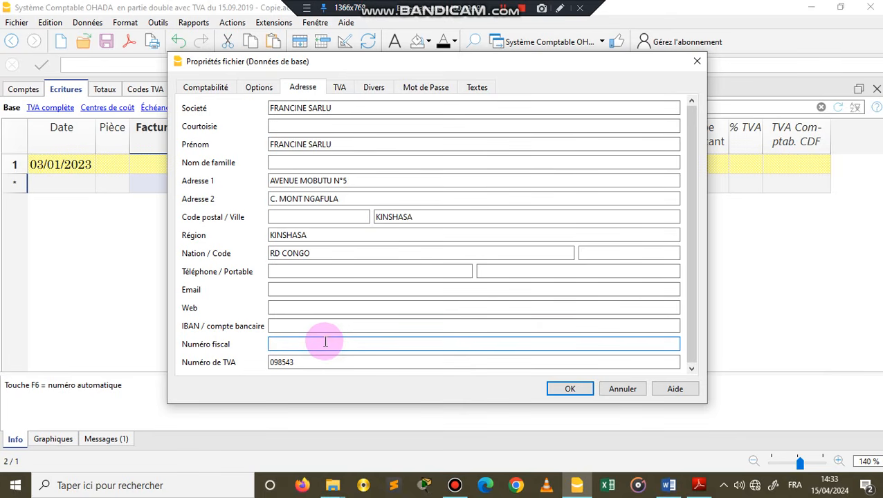